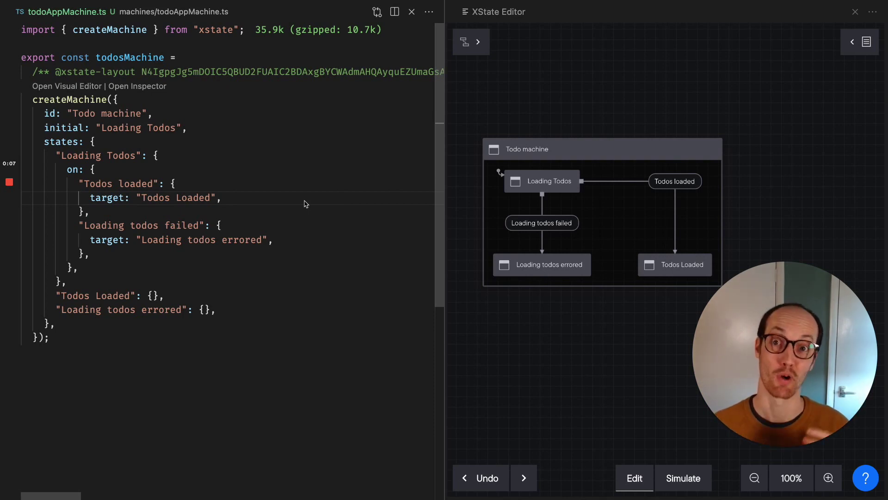
scroll(270, 106, "right", 3)
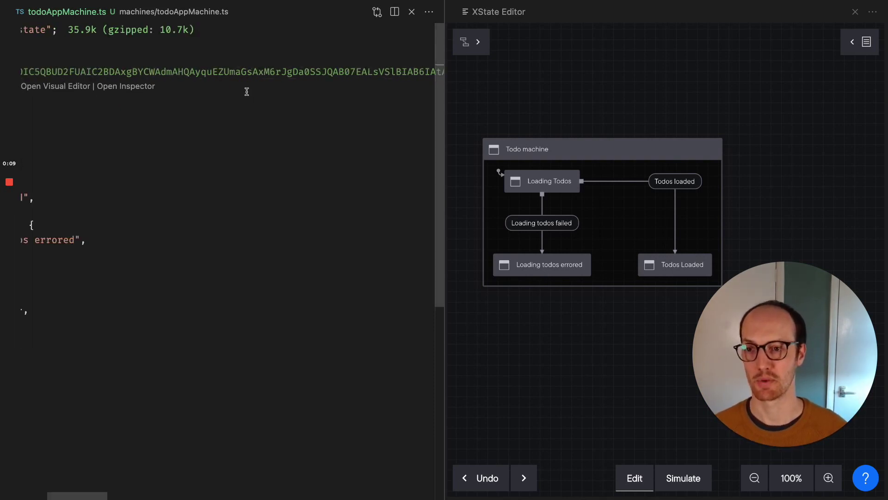
Open index.tsx and re-complete the first button's send("Todos loaded") event name
key("ctrl+p")
type("index")
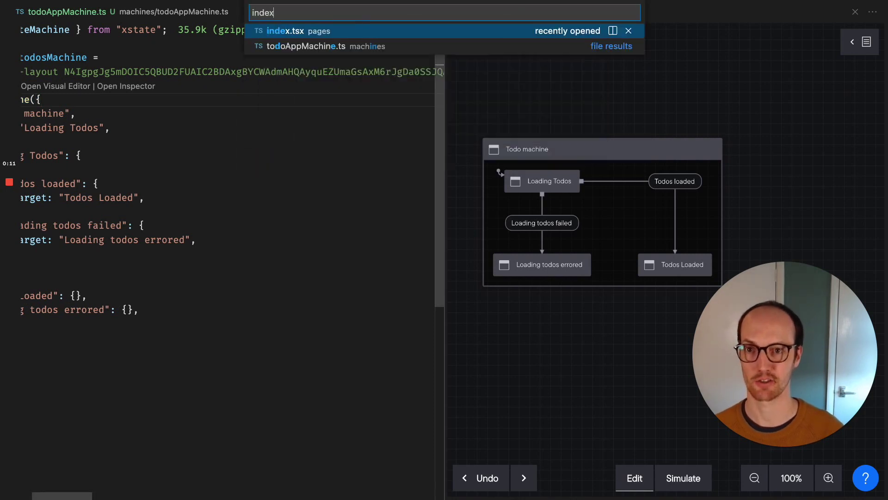
key("Return")
double_click(165, 239)
key("BackSpace")
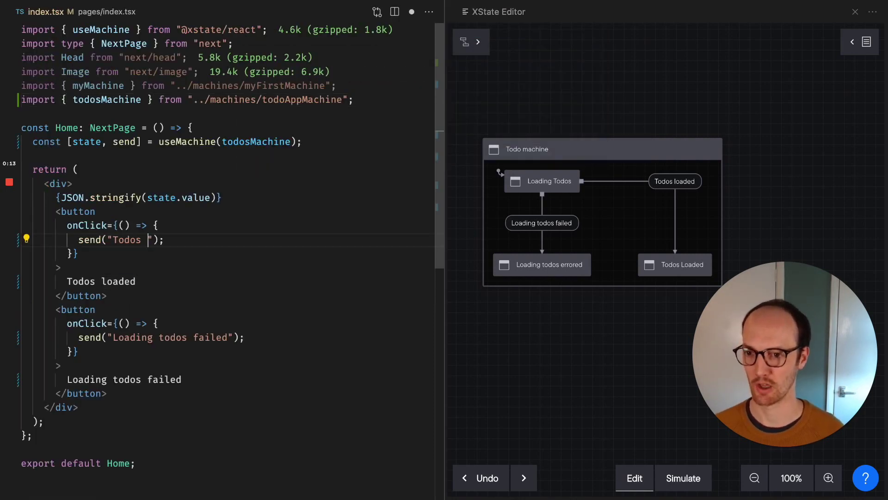
key("ctrl+space")
key("Return")
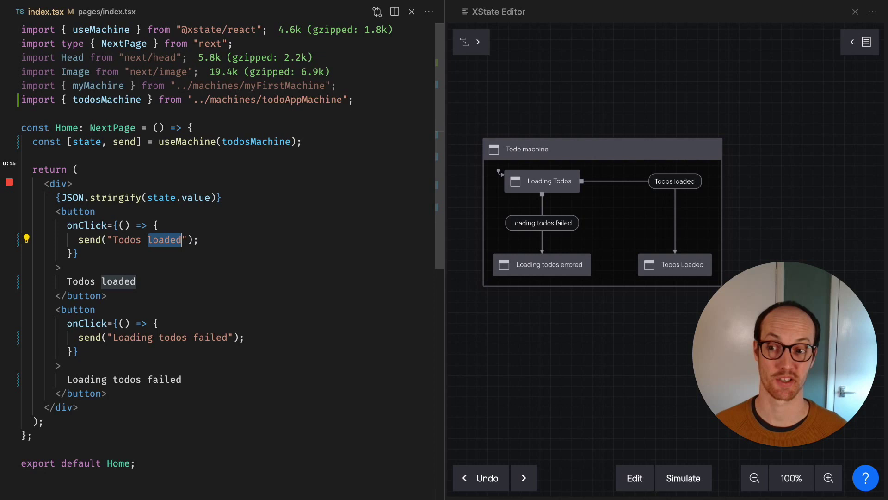
key("ctrl+shift+Left")
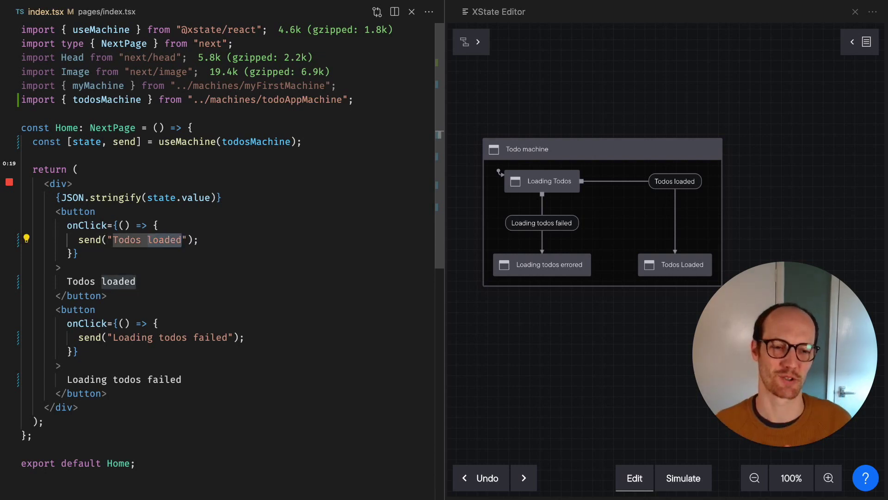
In todosMachine, add schema.events typed as "Todos loaded" | "Loading todos failed" and save
left_click(256, 142, "ctrl")
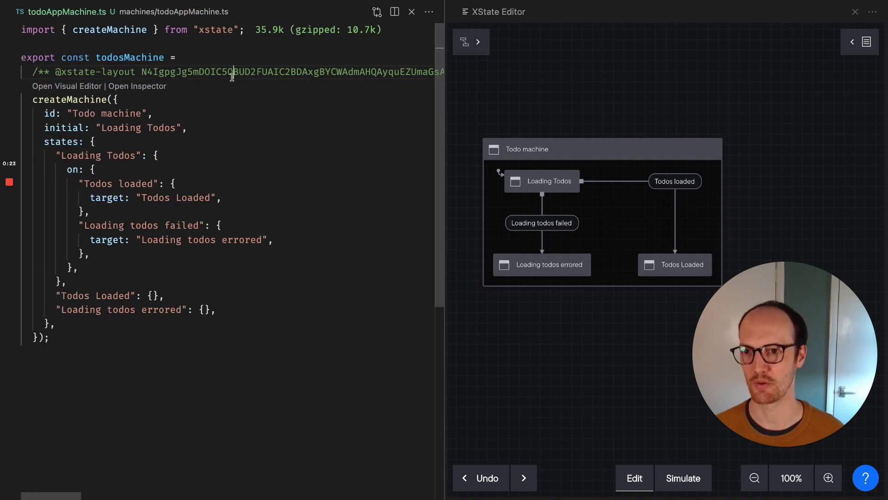
left_click(220, 99)
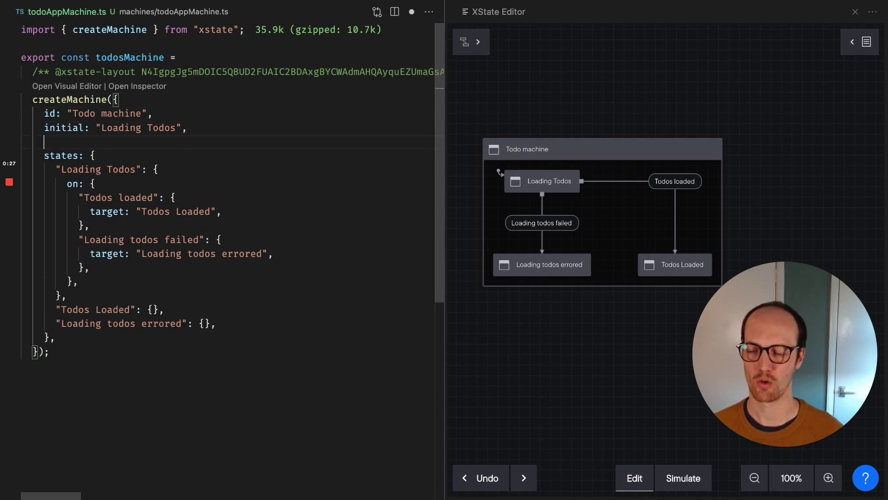
key("Return")
type("schema: {},")
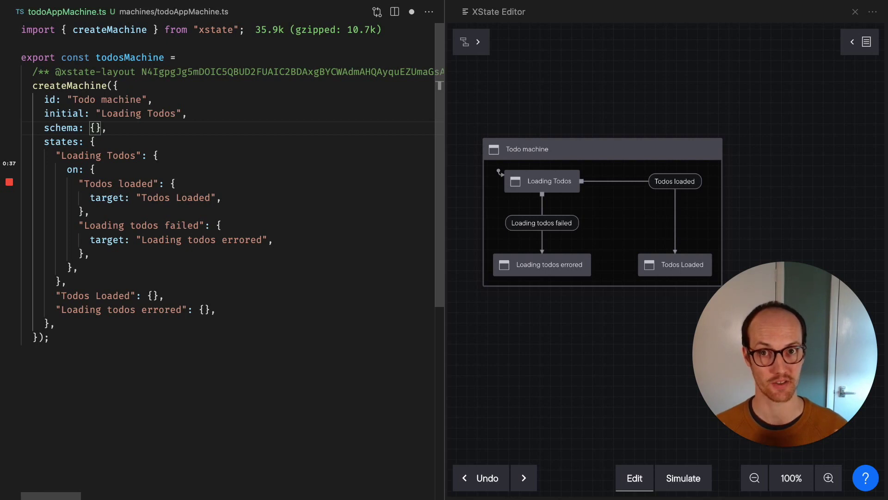
key("Return")
type("events: {}")
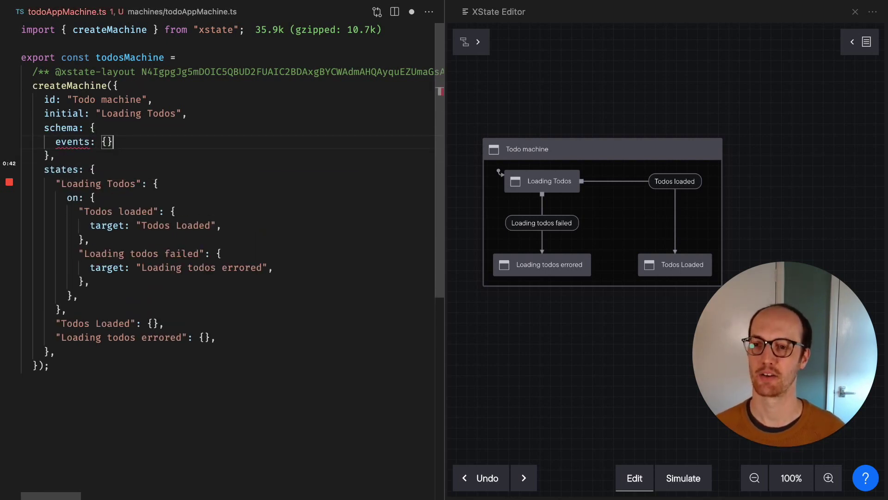
type(" as { type: ")
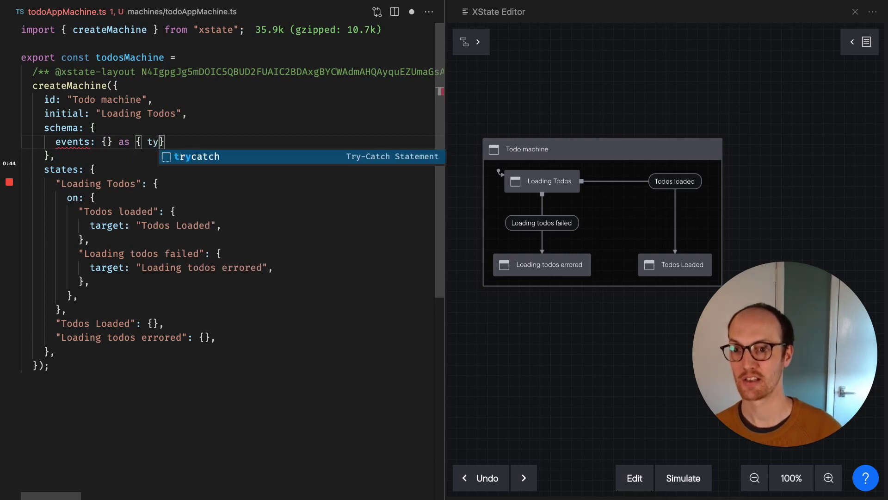
type("'")
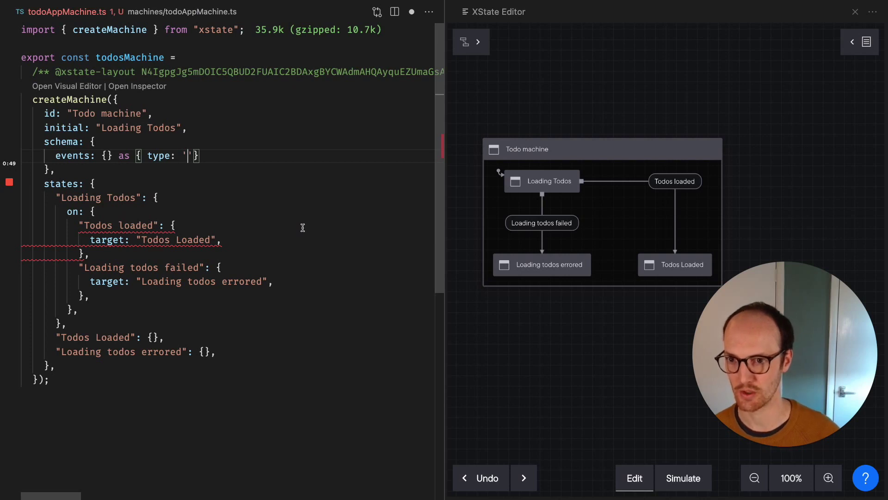
type("Todos L")
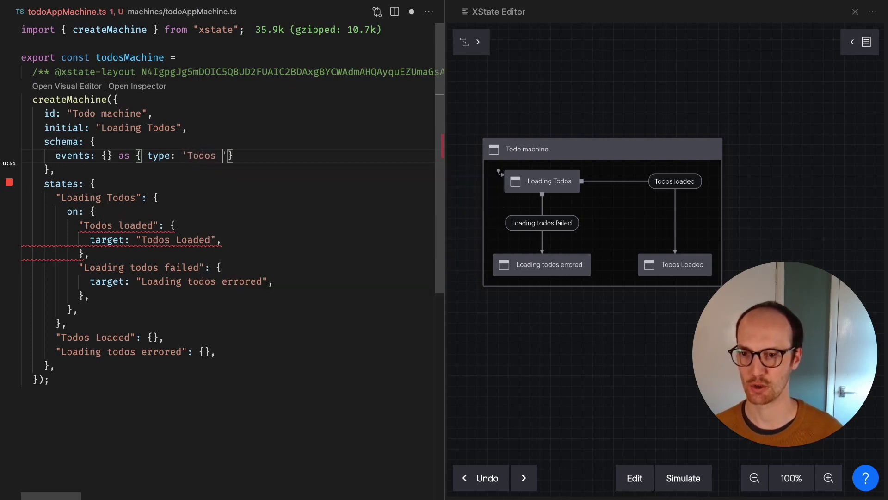
type("oaded")
key("Escape")
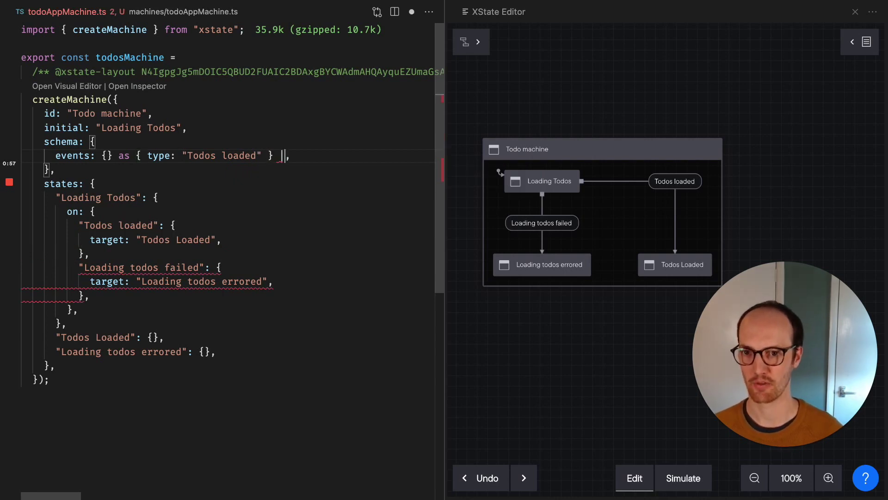
type("| {type")
type(": '")
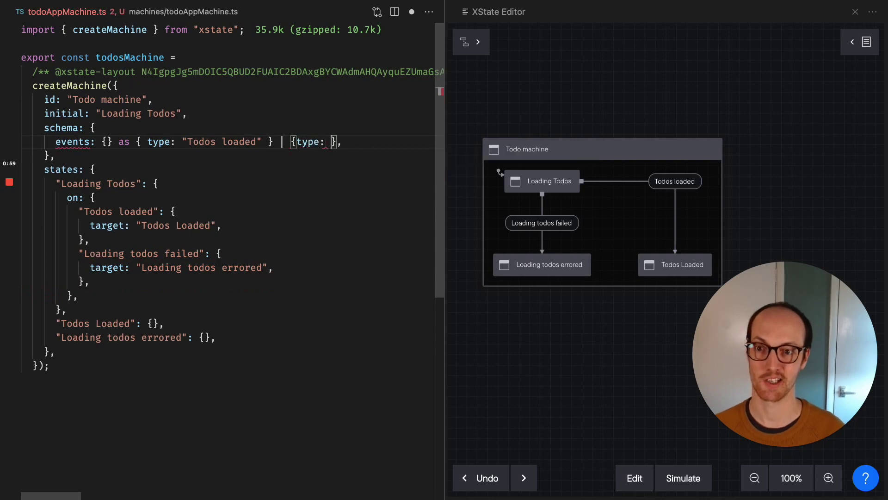
type("Loading ")
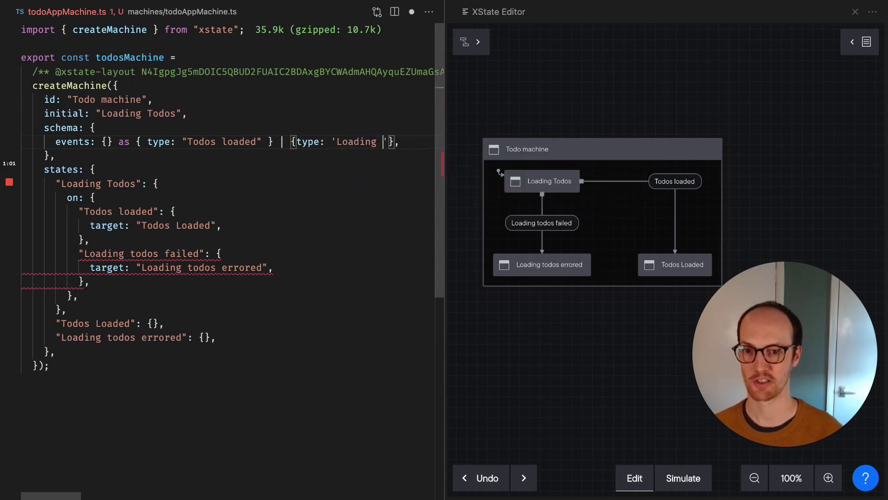
type("todos f")
key("Tab")
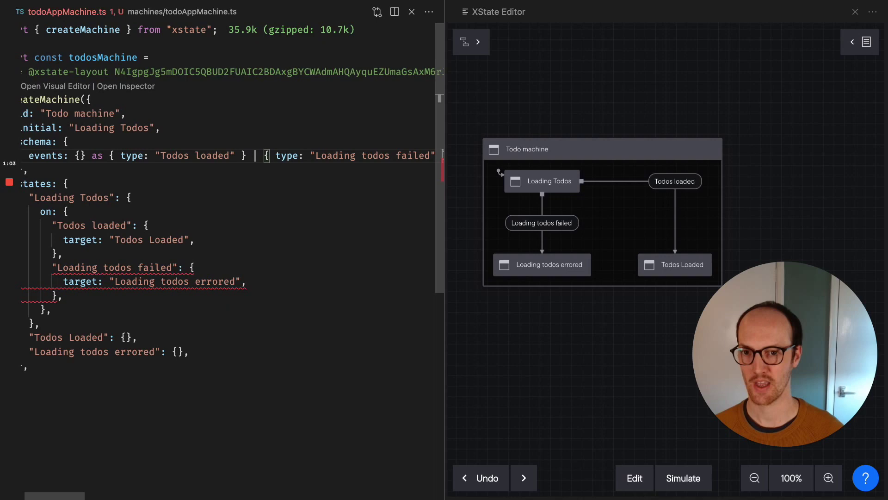
key("ctrl+s")
key("ctrl+b")
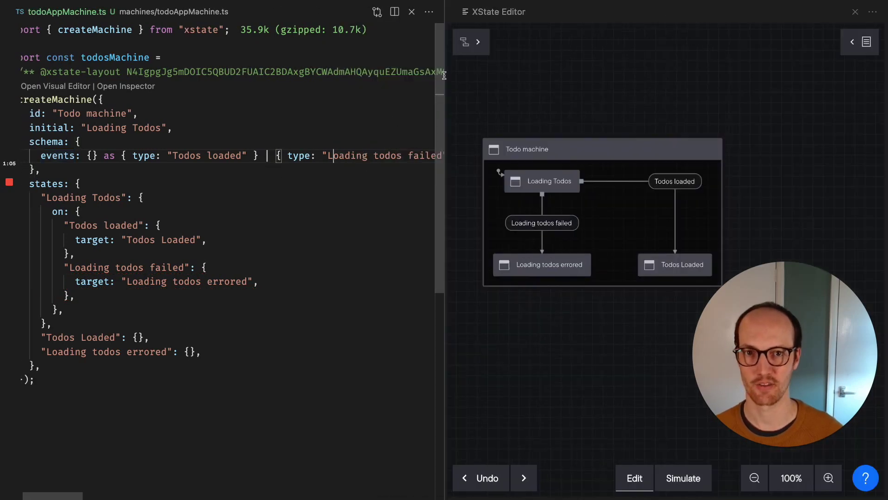
double_click(328, 156)
Give the Todos loaded event type a todos: string[] payload and save
left_click(667, 69)
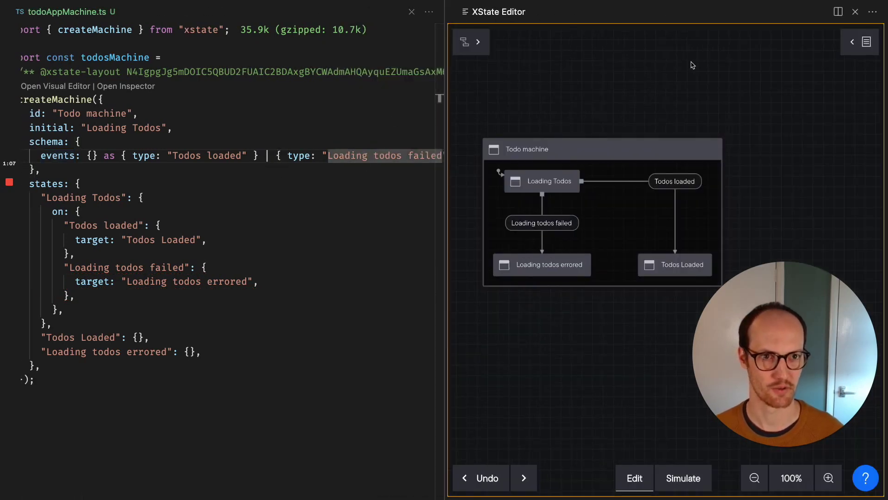
left_click(854, 12)
left_click(306, 155)
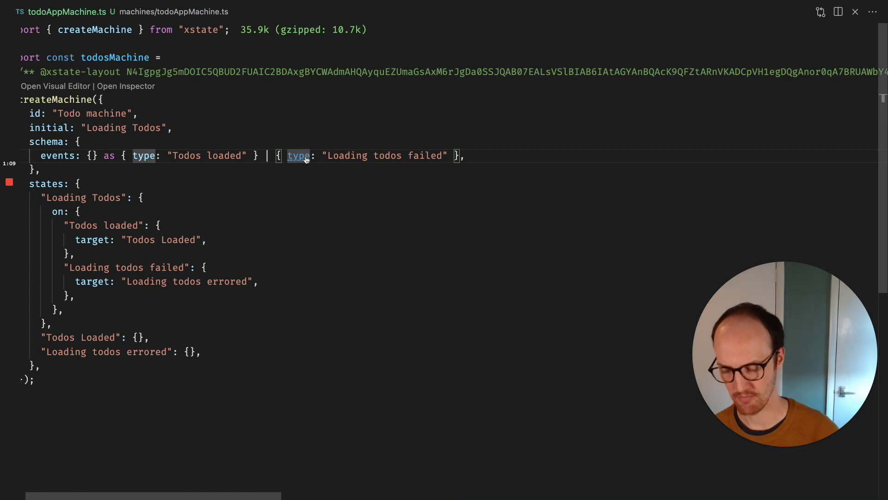
key("ctrl+equal")
mouse_move(207, 186)
left_mouse_down()
mouse_move(308, 197)
mouse_move(146, 188)
left_mouse_up()
left_click(436, 187)
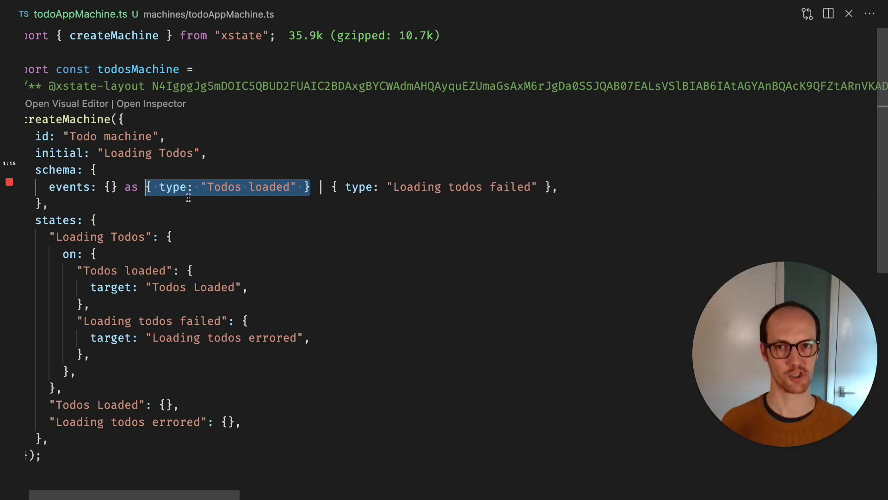
left_click_drag(332, 187, 552, 186)
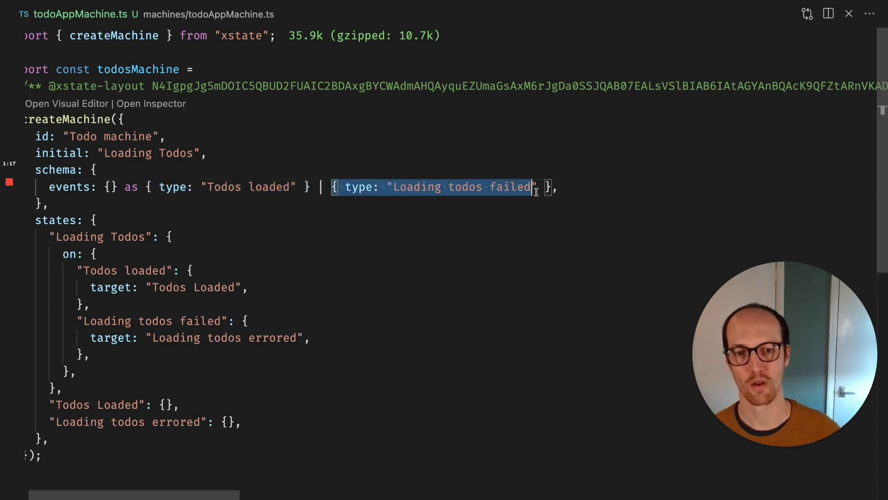
left_click(298, 182)
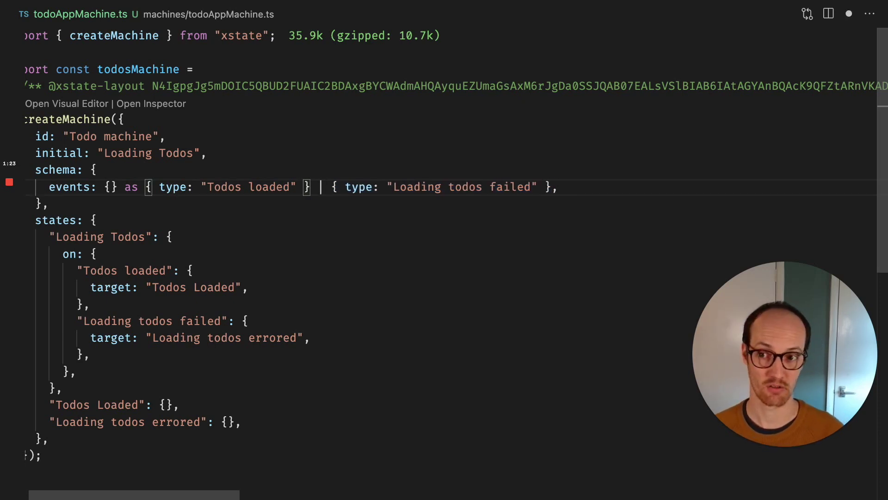
type("; todos")
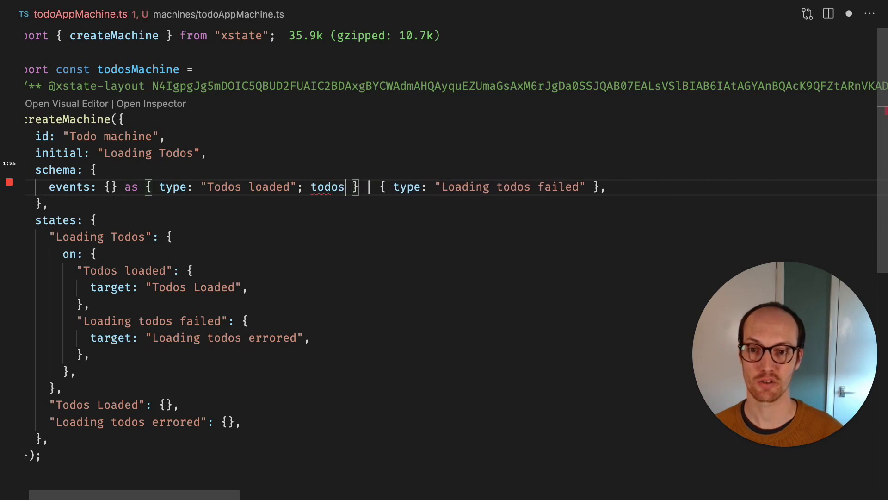
type(": strng")
key("Tab")
type("[]")
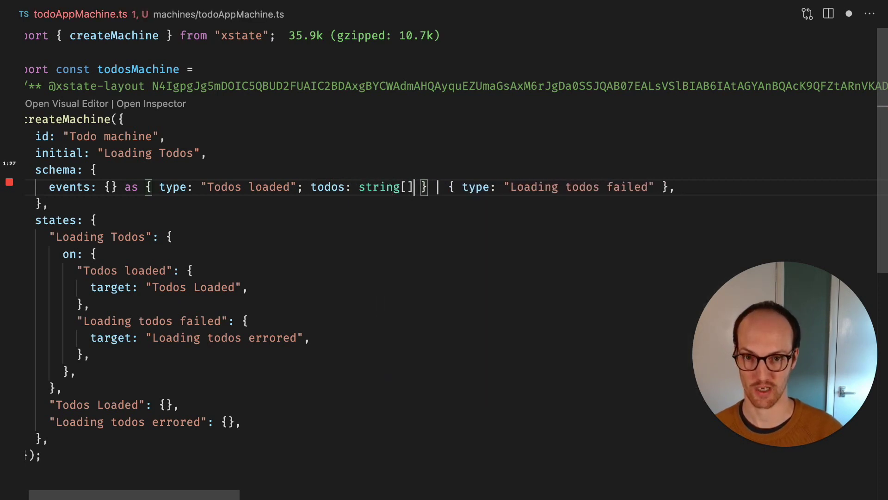
key("ctrl+s")
Give the Loading todos failed event type an errorMessage: string payload and save
key("Left")
key("Left")
key("Left")
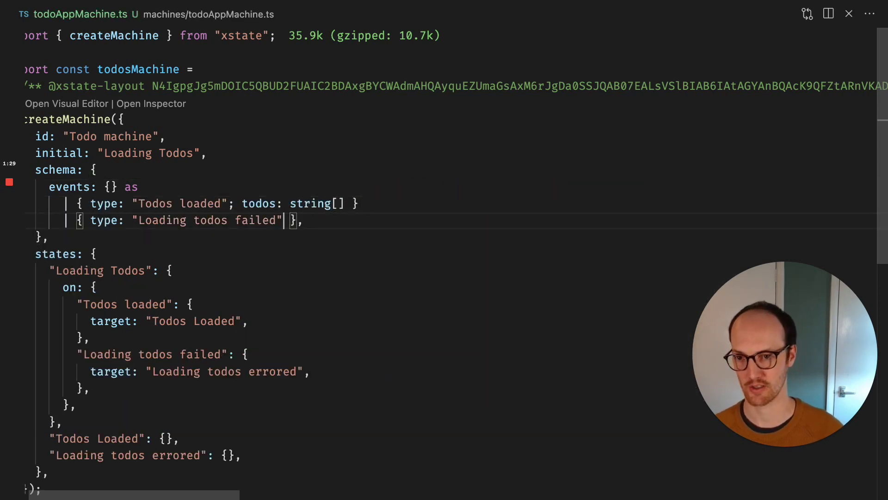
type("errorMessage")
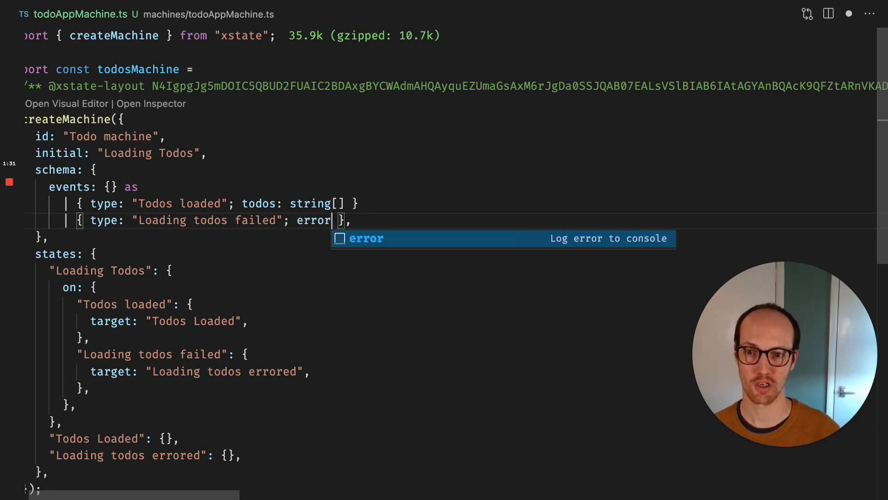
type(": ")
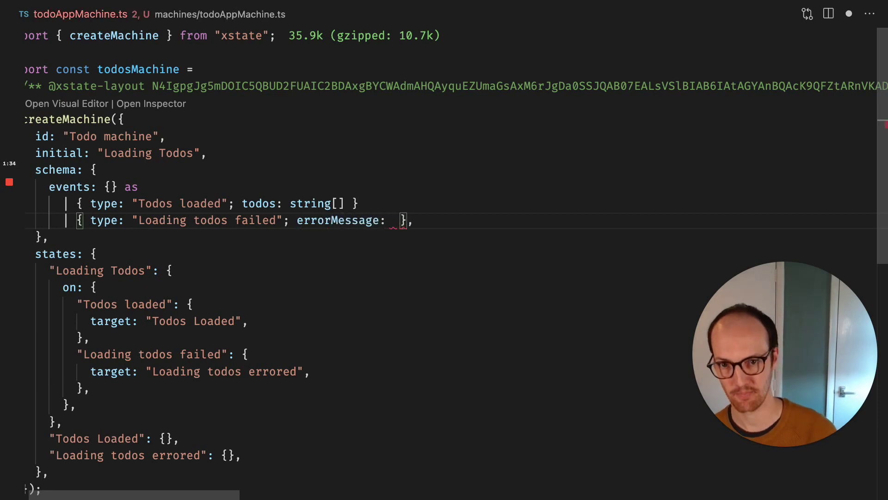
type("tring")
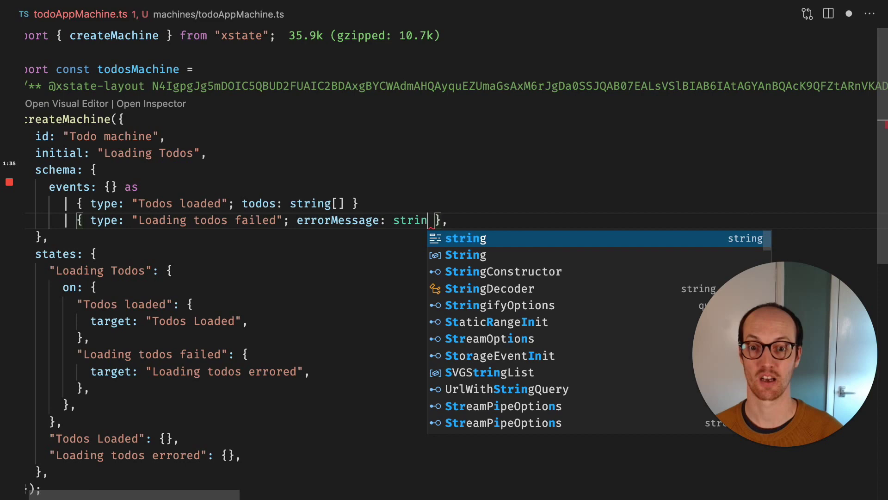
key("Escape")
key("ctrl+s")
Reopen index.tsx from the file list in a widened editor
left_click(69, 186)
key("ctrl+b")
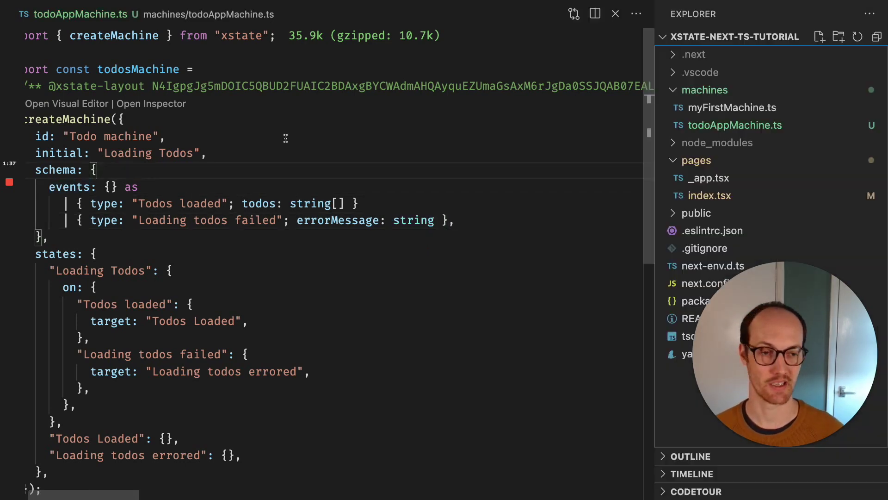
left_click(698, 195)
key("ctrl+b")
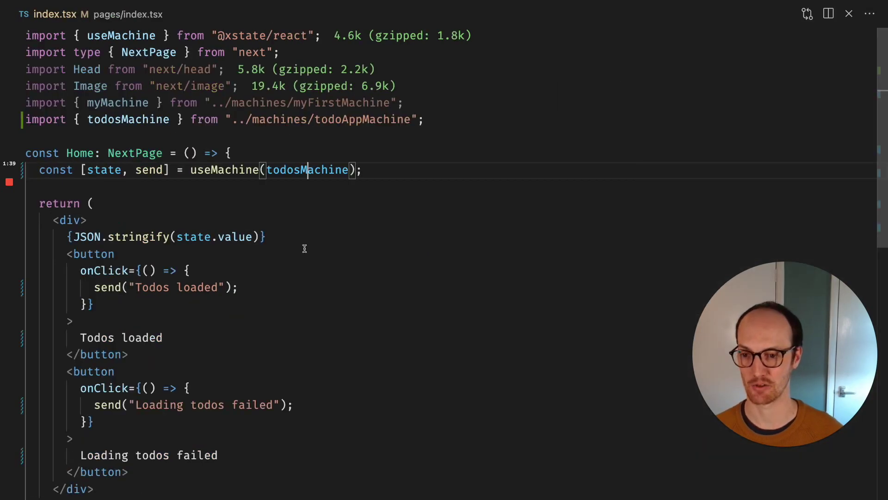
Make the first button send { type: "Todos loaded", todos: ["Take bins out"] } and save
left_click_drag(129, 287, 229, 287)
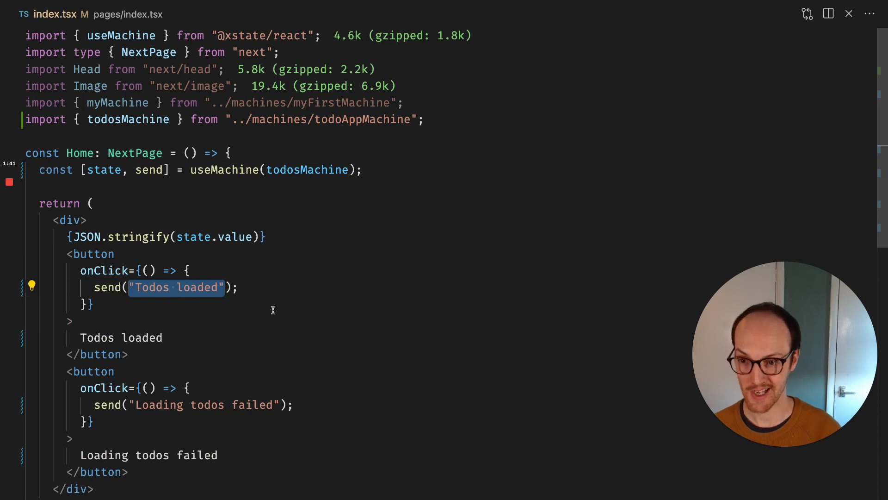
key("BackSpace")
type("{")
key("Return")
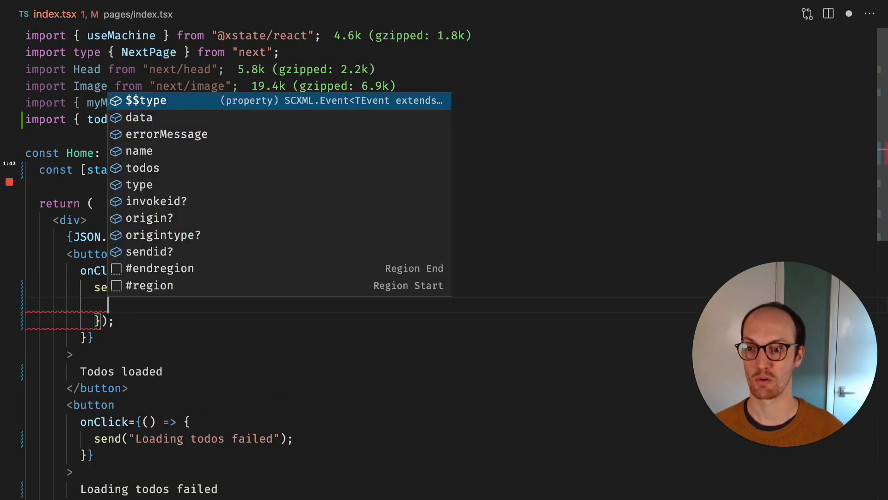
type("type: ")
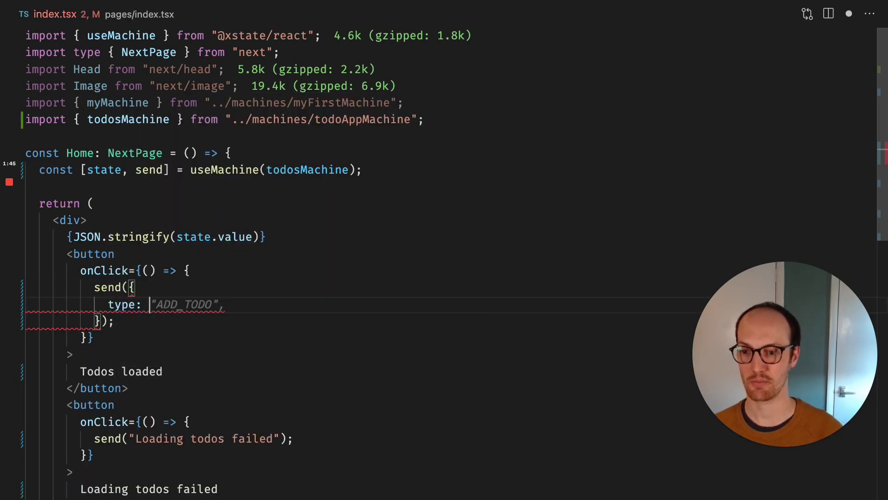
type("'")
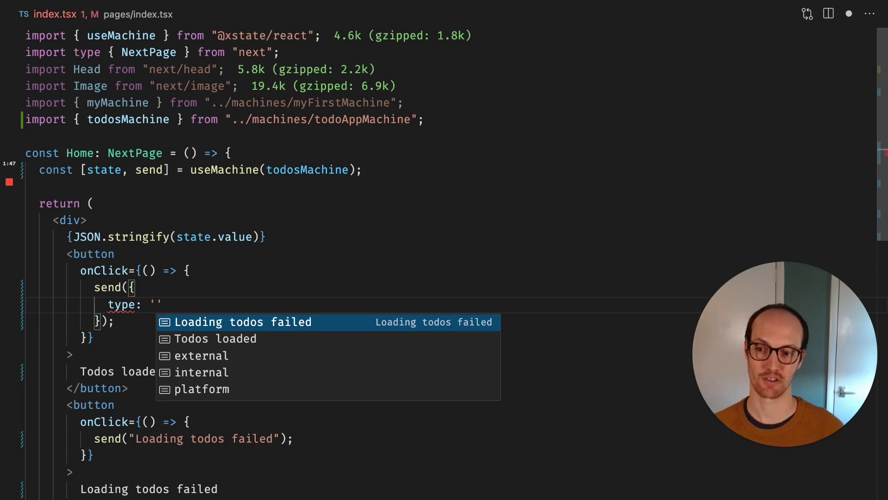
key("Down")
key("Up")
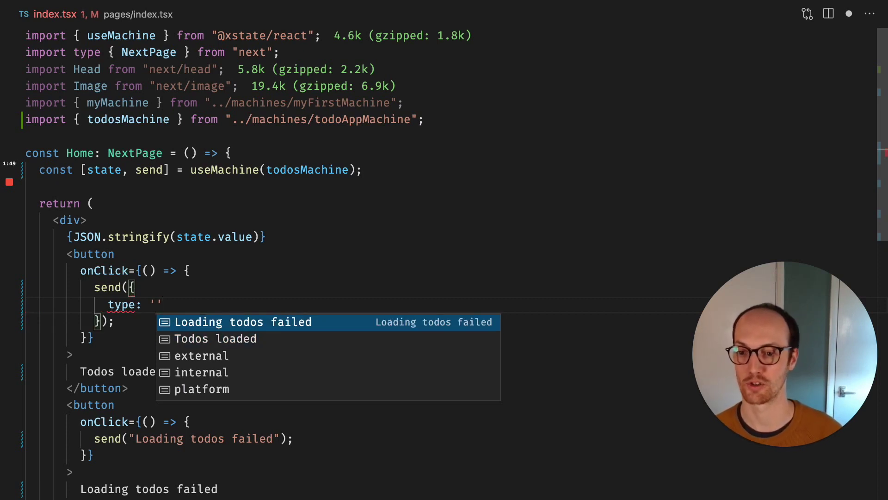
key("Down")
key("Down")
key("Down")
key("Down")
key("Up")
key("Up")
key("Up")
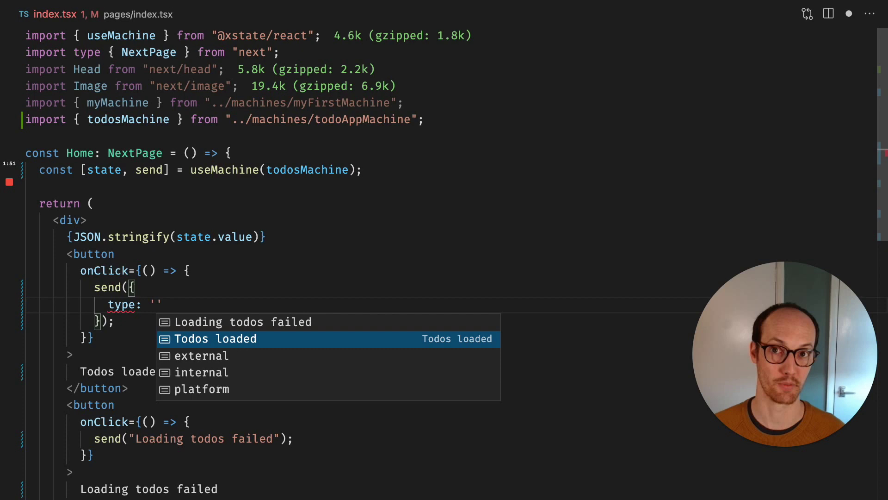
key("Up")
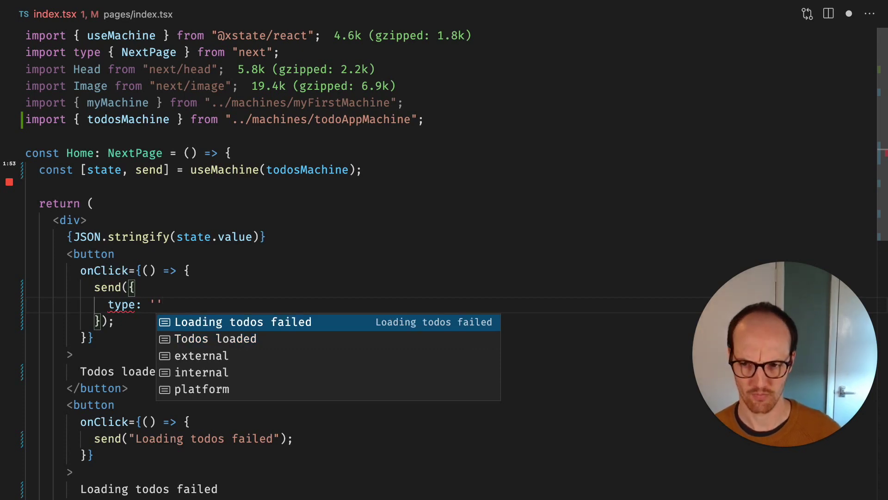
key("Down")
key("Return")
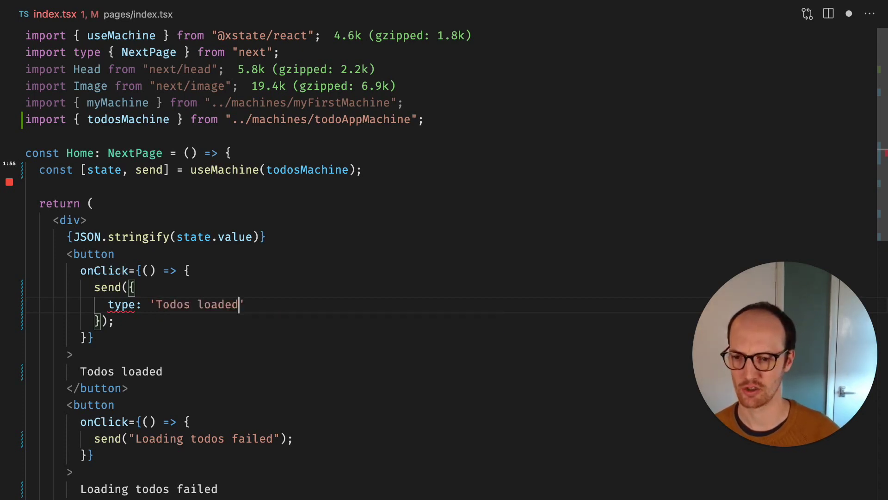
type("',")
key("Return")
key("Return")
type("todos")
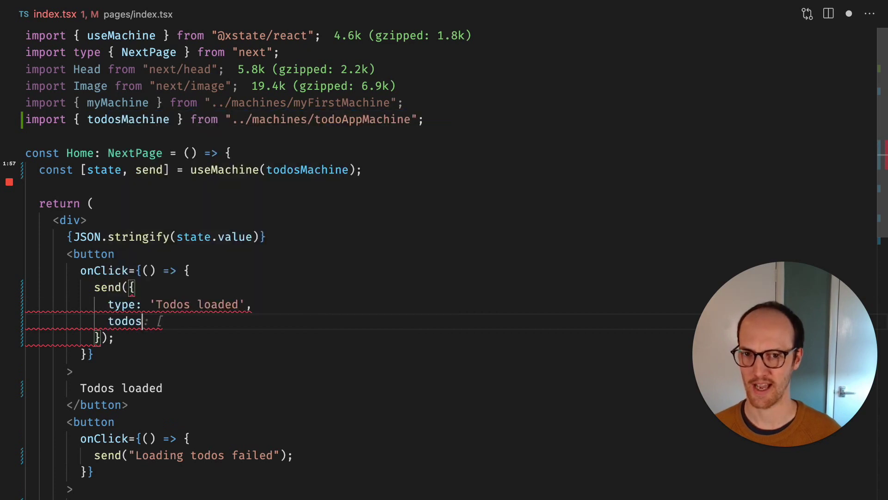
type(": [")
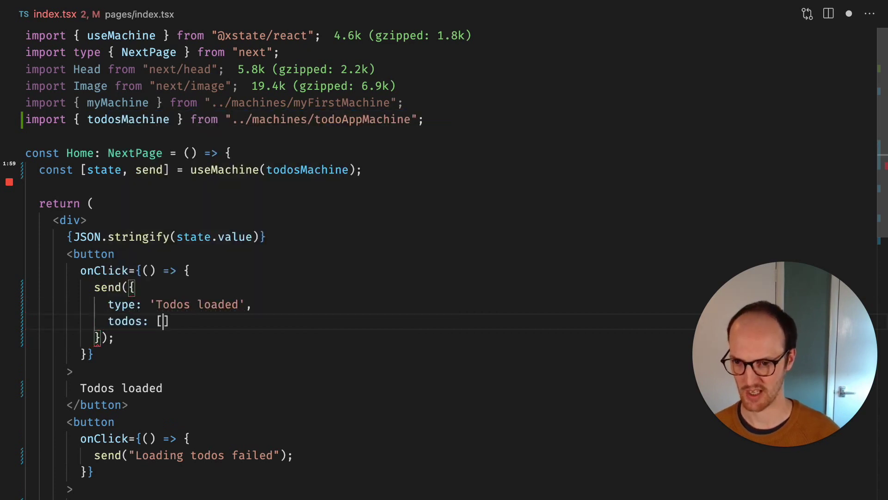
key("Return")
type("'Take bins out")
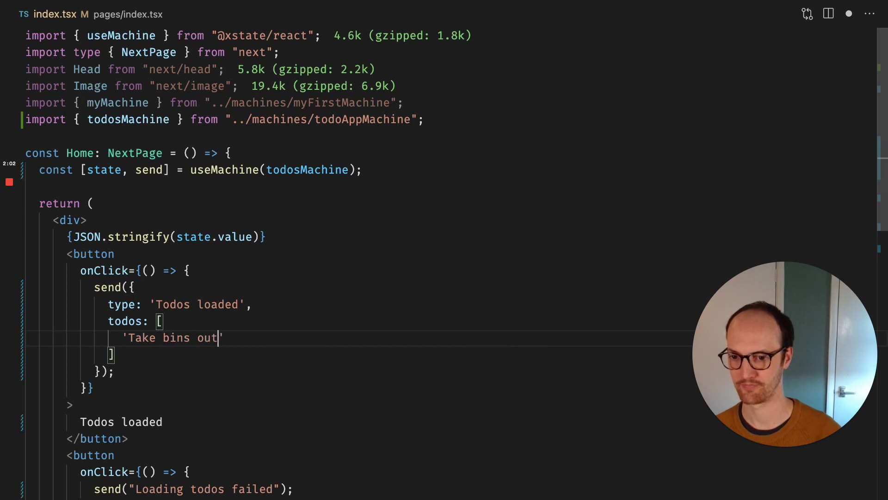
key("ctrl+s")
scroll(232, 249, "down", 2)
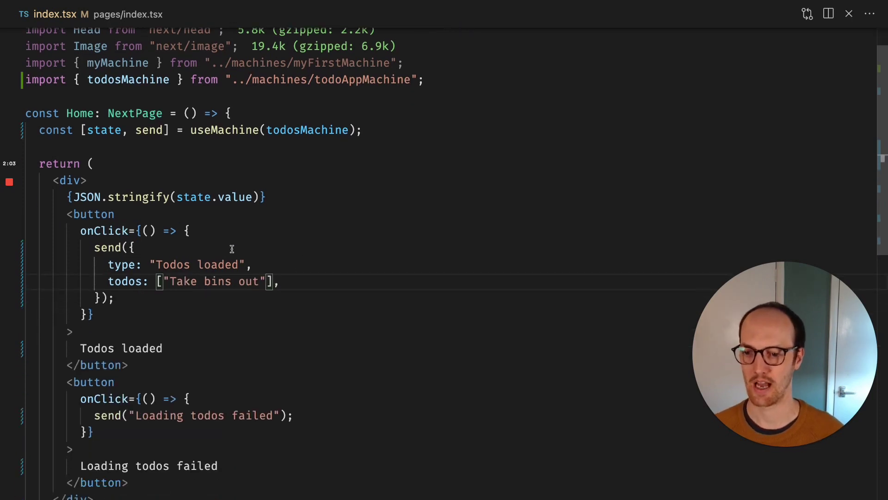
Make the second button send { type: "Loading todos failed", errorMessage: "Oh no!" } and save
left_click_drag(277, 415, 131, 416)
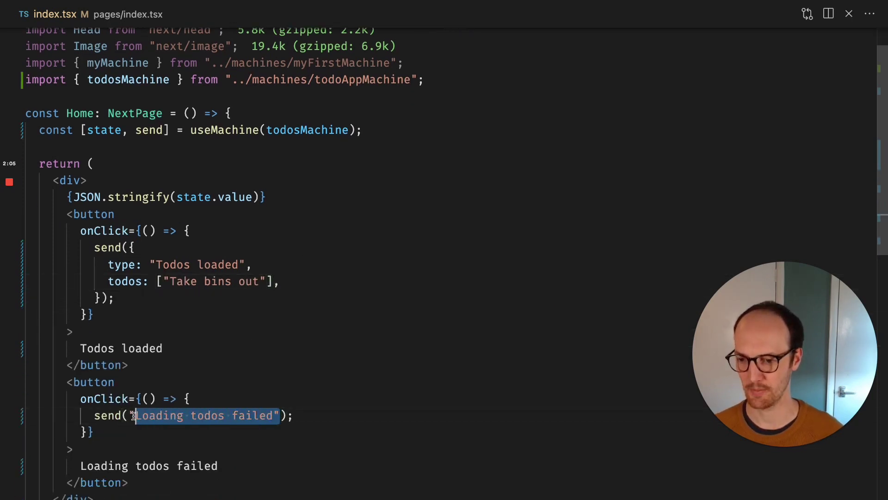
type("{")
key("Return")
type("ty")
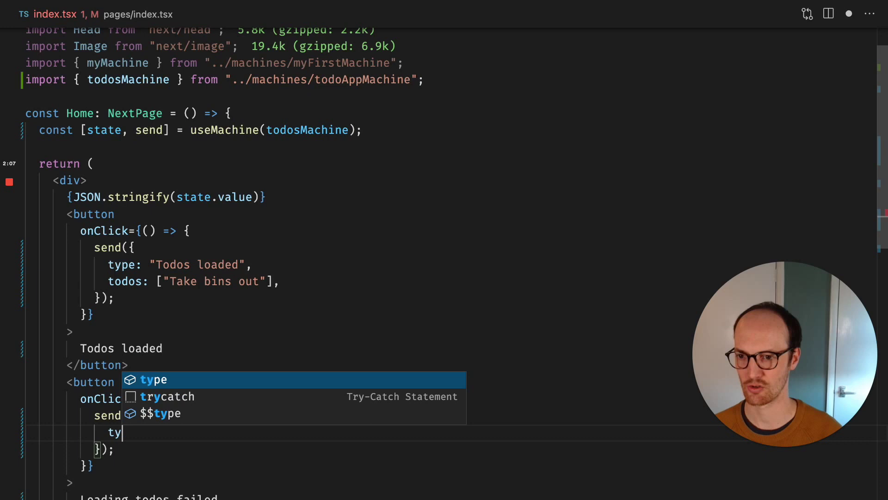
type("pe: '")
key("Return")
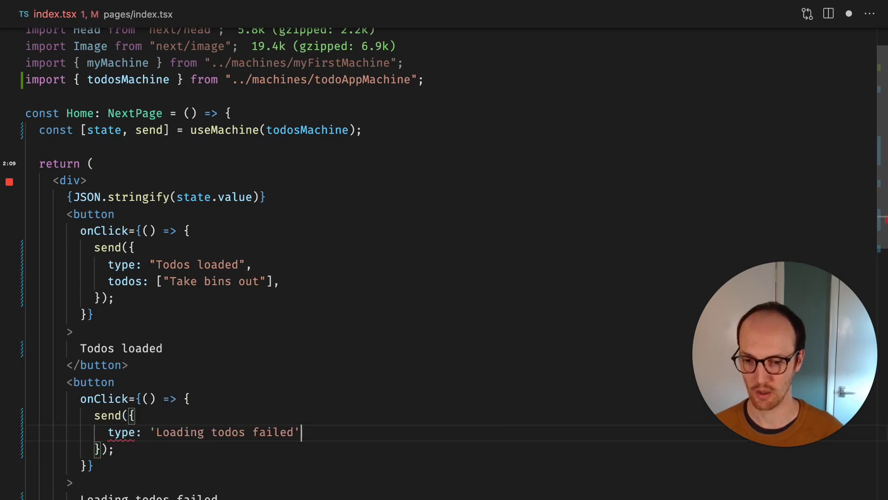
key("End")
type(",")
key("Return")
type("e")
key("Tab")
type(": '")
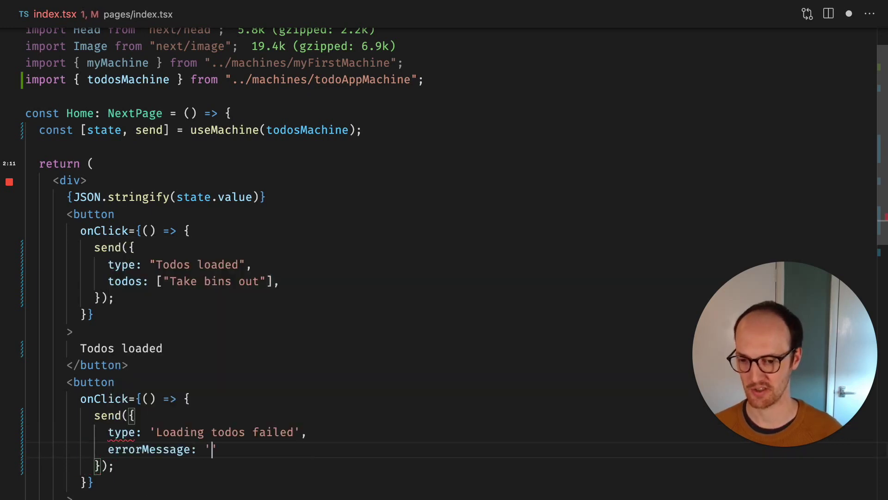
type("Oh no!")
key("End")
type(",")
key("ctrl+s")
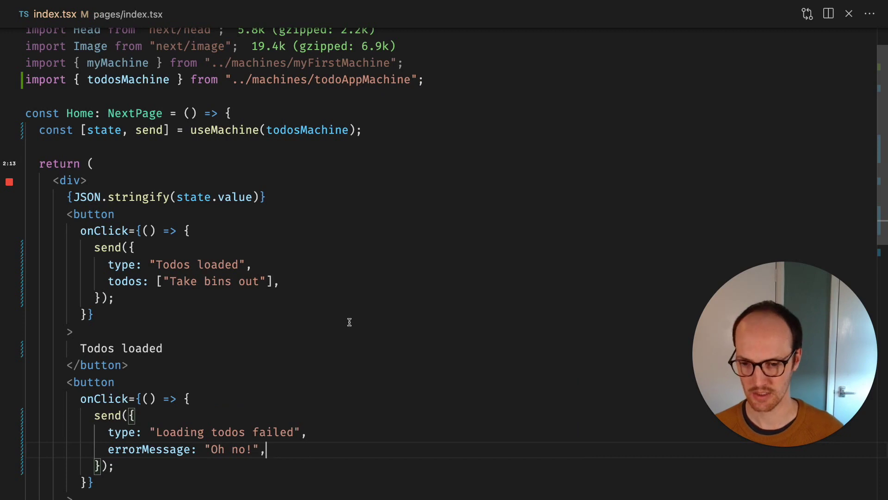
left_click(368, 299)
scroll(338, 139, "up", 1)
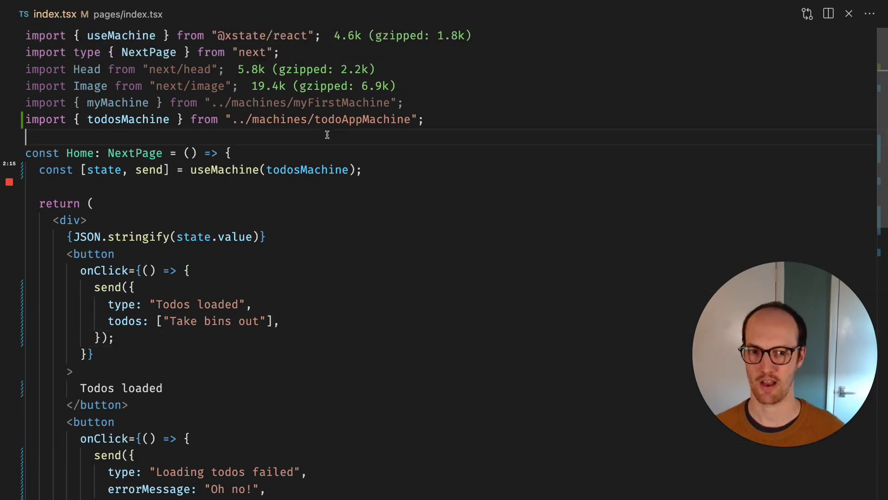
Reload localhost:3000 in the browser and test the Todos loaded button
key("super+Tab")
right_click(168, 111)
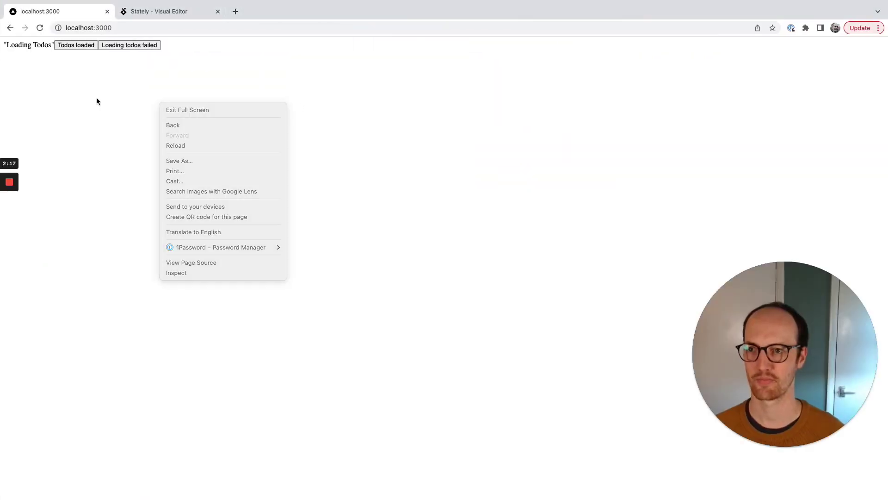
left_click(111, 79)
key("ctrl+r")
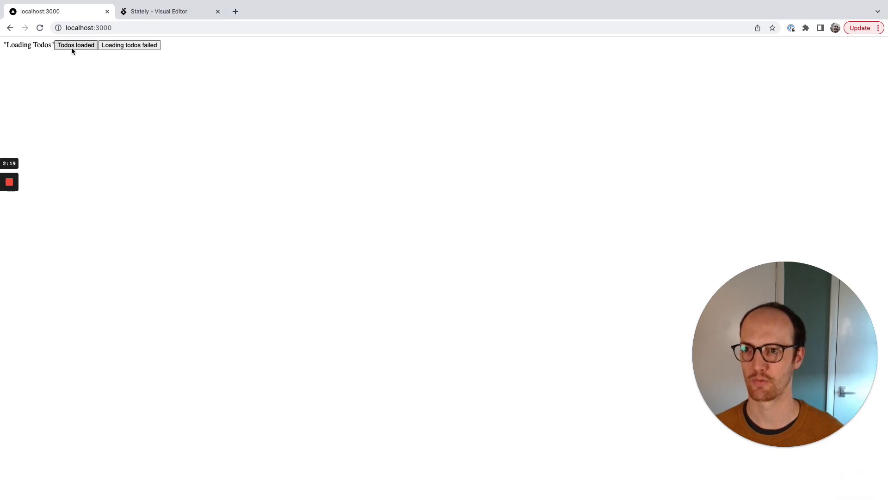
left_click(73, 48)
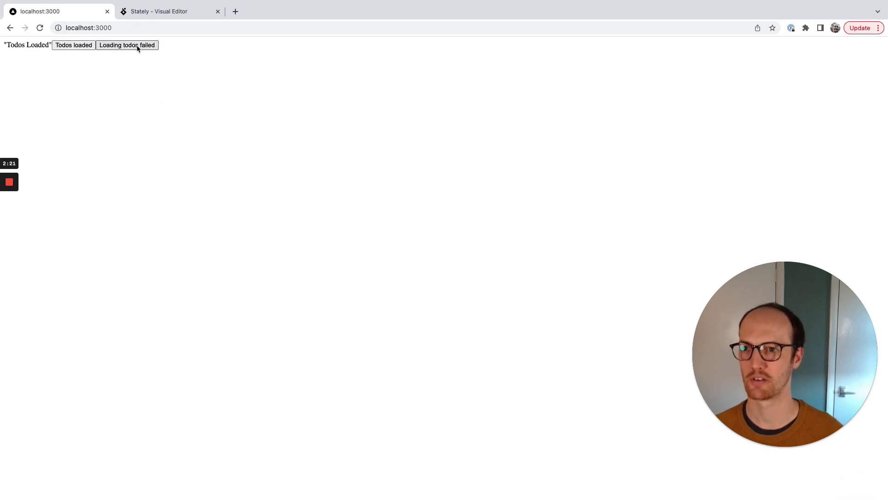
key("alt+Tab")
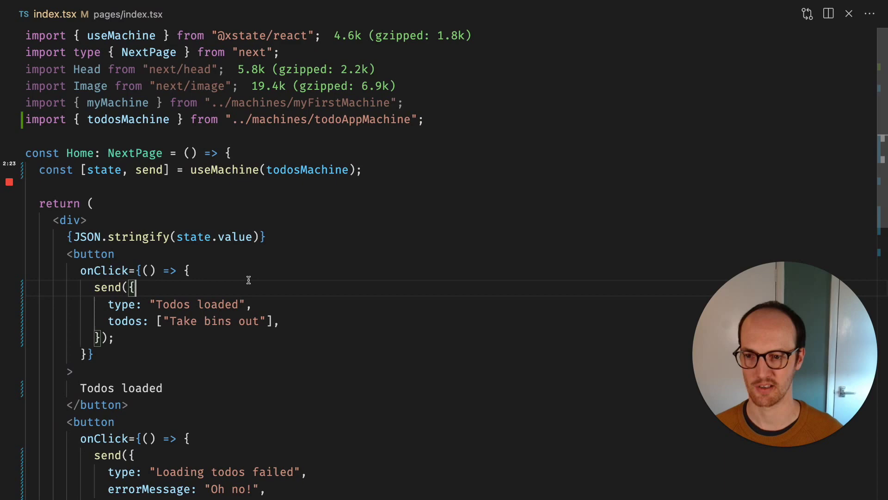
scroll(235, 270, "down", 2)
scroll(235, 270, "up", 2)
left_click(206, 200)
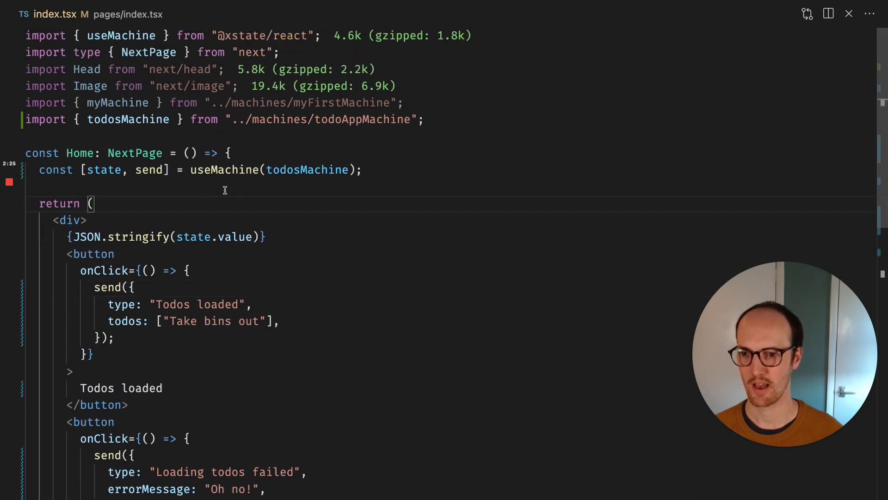
double_click(124, 321)
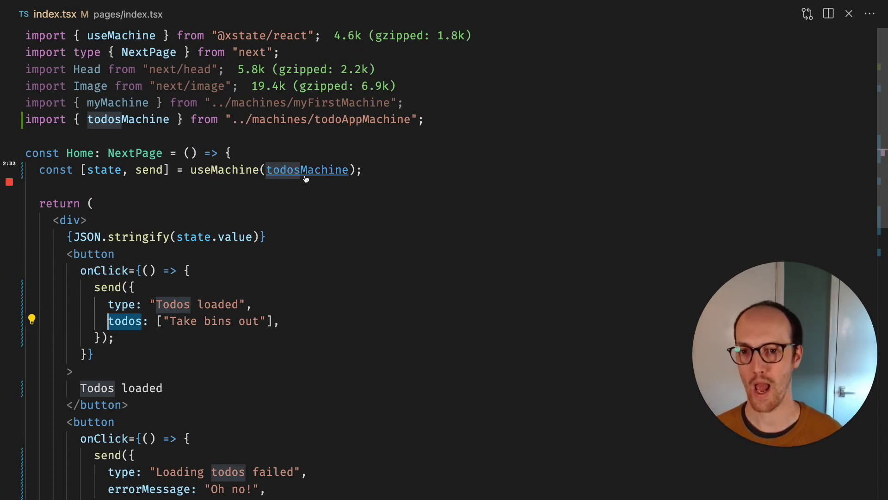
Open todoAppMachine.ts via Quick Open
left_click(207, 188)
key("ctrl+p")
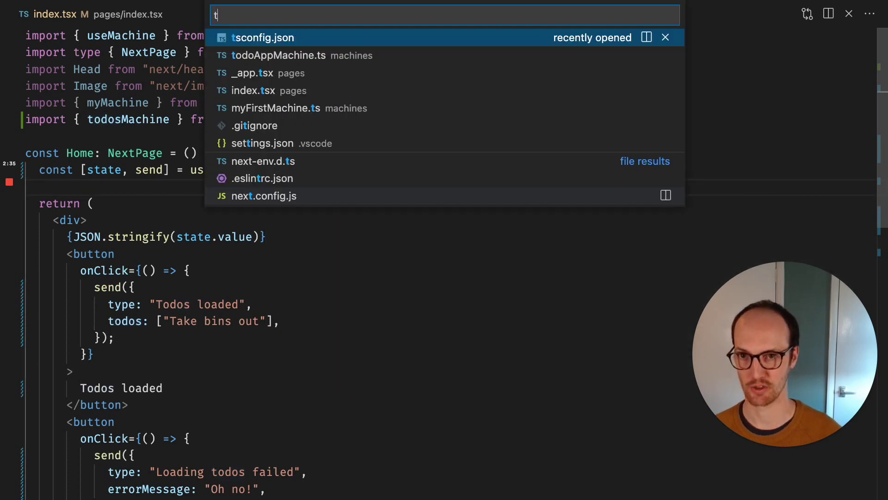
type("todo")
key("Return")
scroll(261, 149, "down", 2)
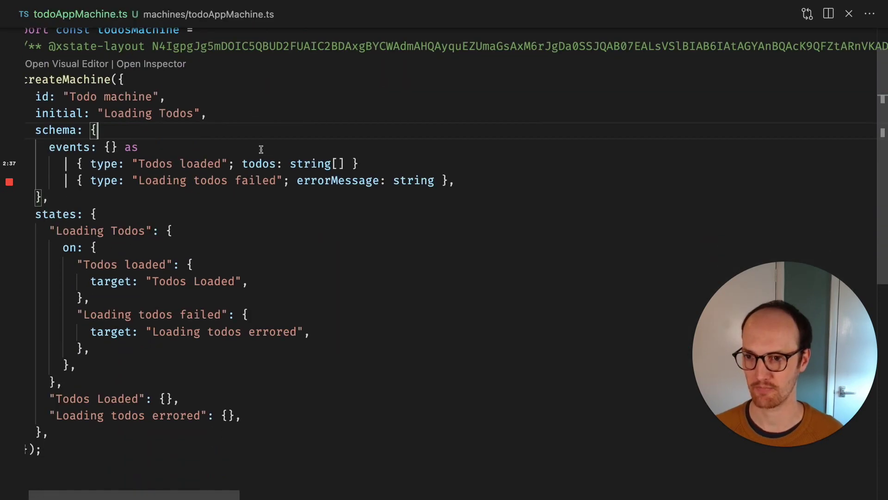
scroll(261, 150, "up", 2)
scroll(261, 149, "down", 2)
left_click(63, 437)
key("Down")
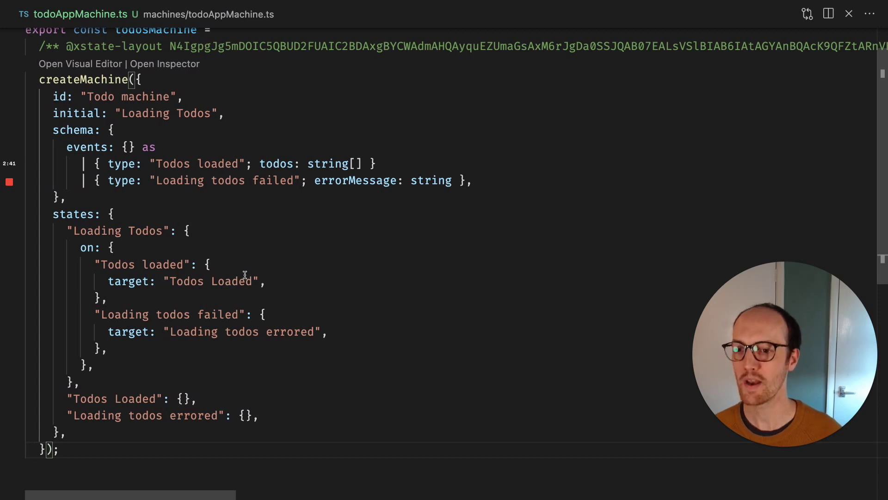
Add actions: "consoleLogTodos" below the Todos loaded transition's target and save
left_click(244, 264)
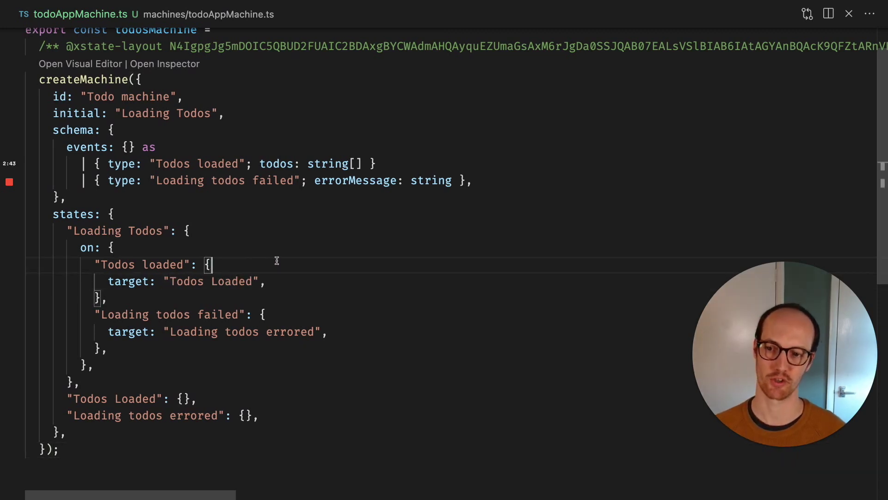
key("Down")
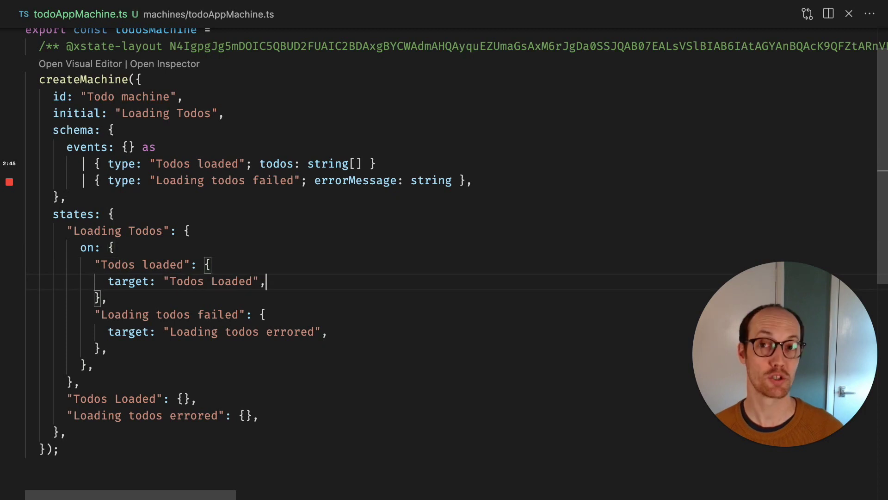
key("Return")
type("ac")
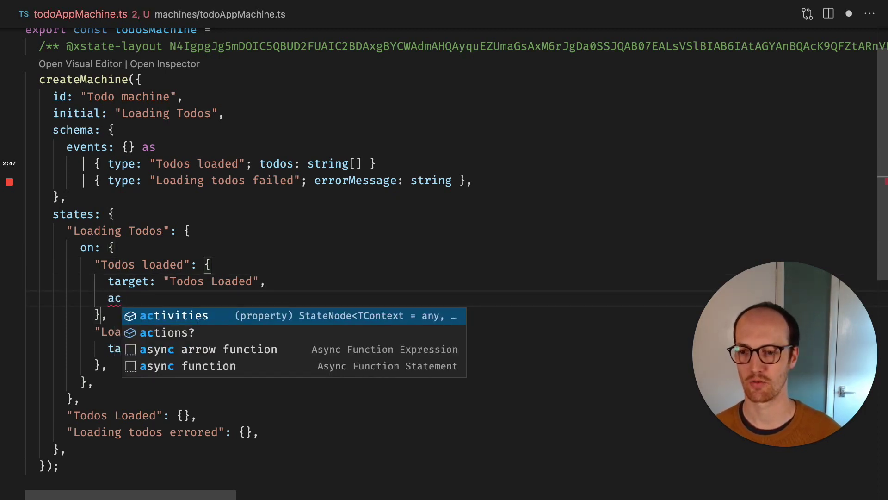
type("tions")
key("Escape")
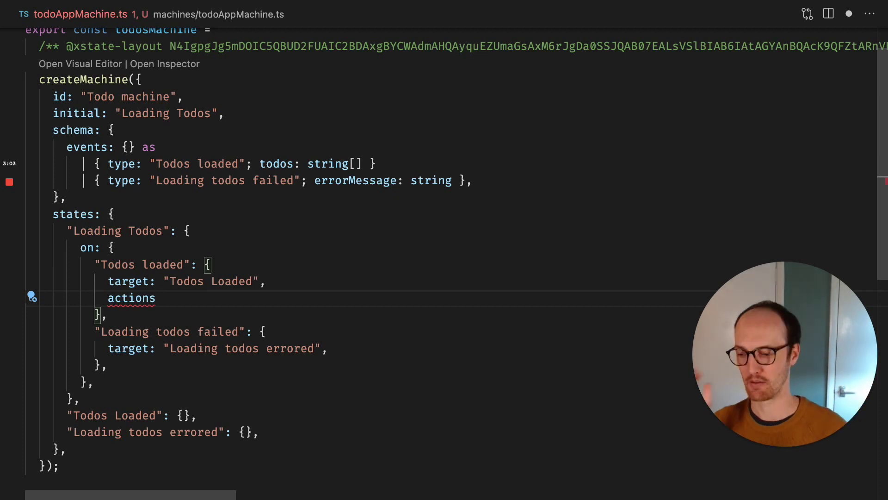
type(":")
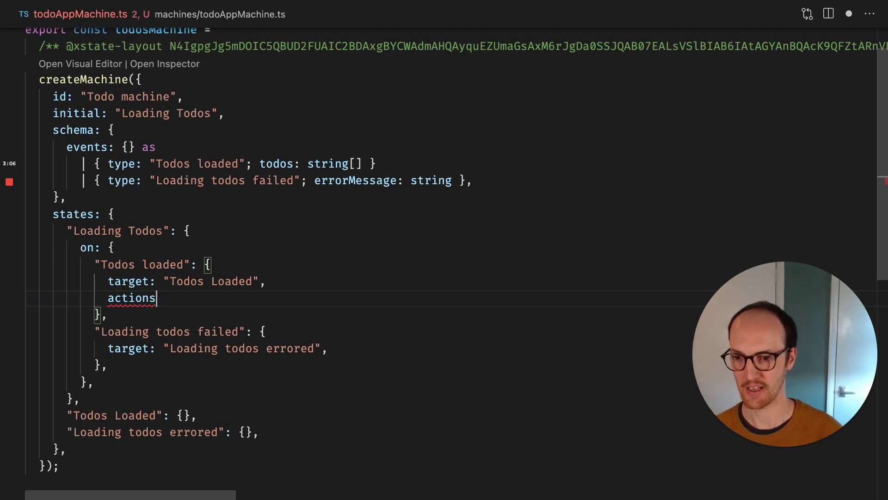
type(" (")
key("BackSpace")
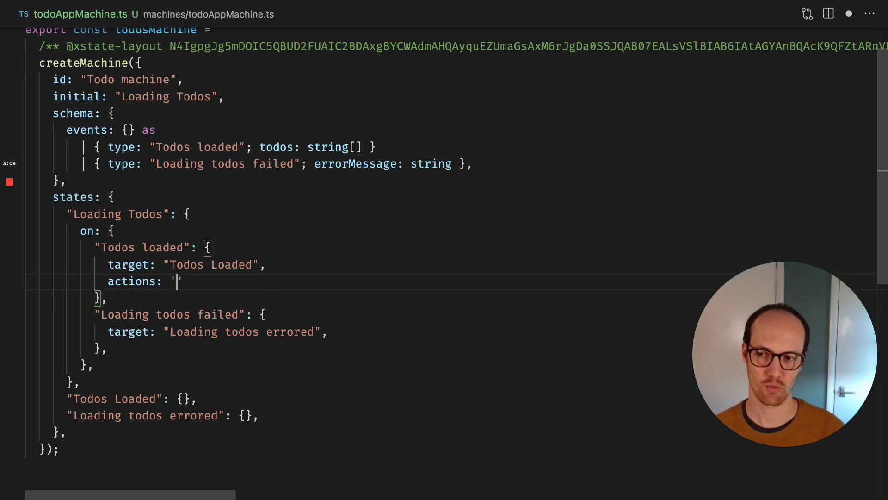
type("consoleLo")
type("gTodos")
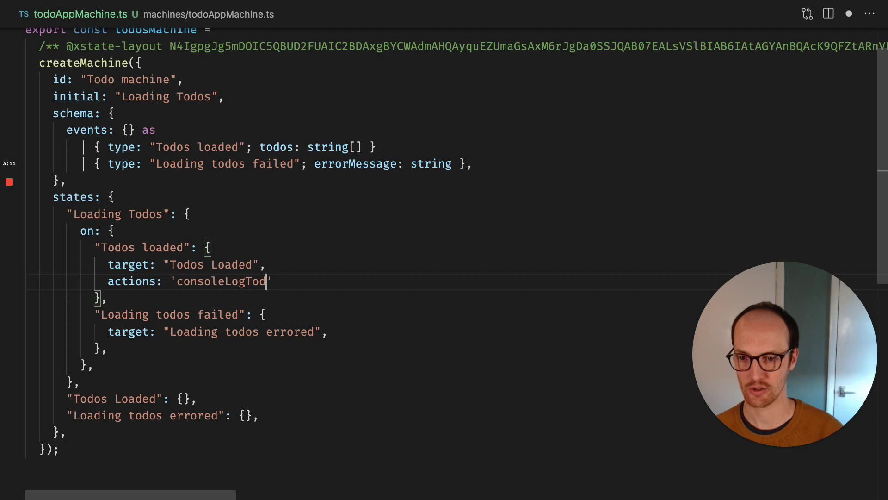
key("ctrl+s")
double_click(211, 263)
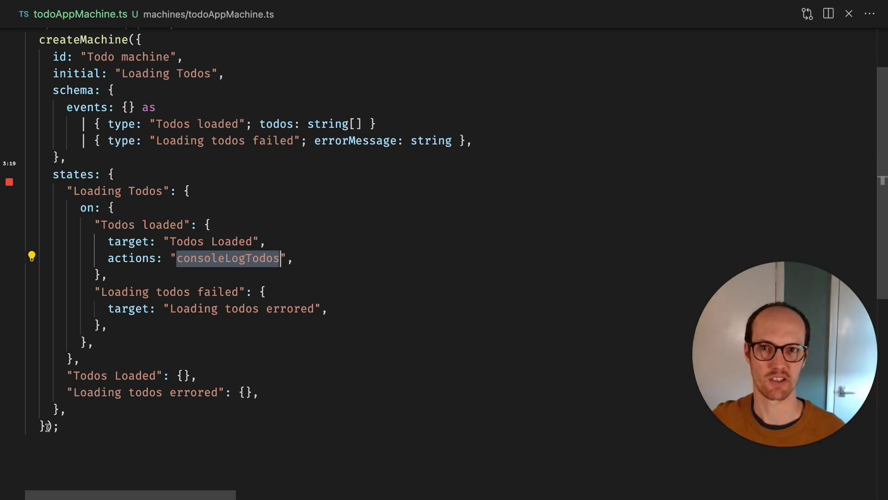
Add a second createMachine argument with an empty actions block and save
left_click(46, 425)
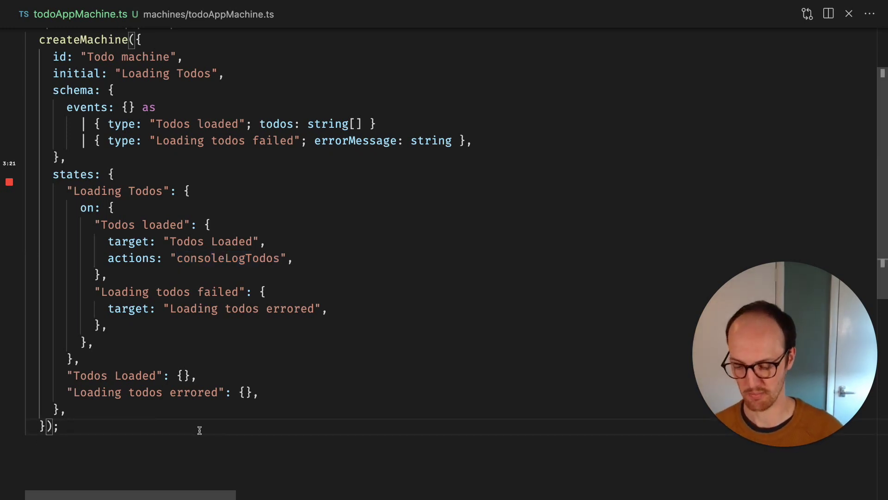
type(",")
key("Return")
type("a")
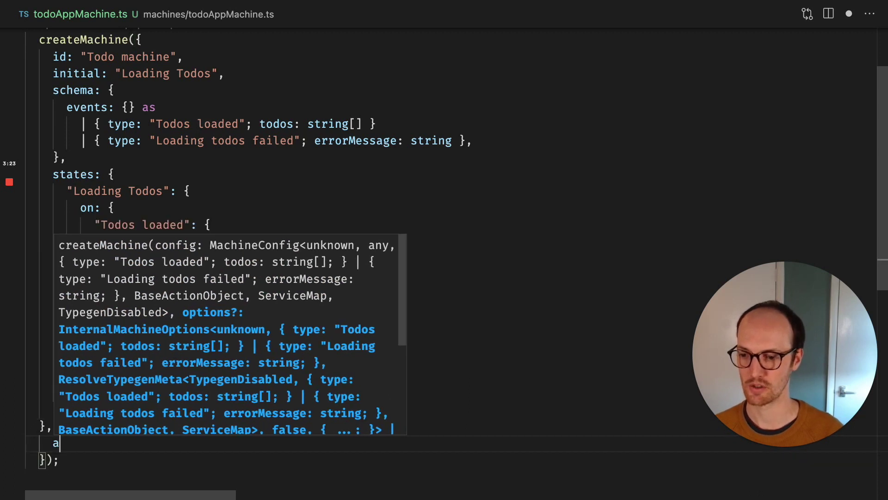
type("c")
key("Tab")
type("{")
key("Return")
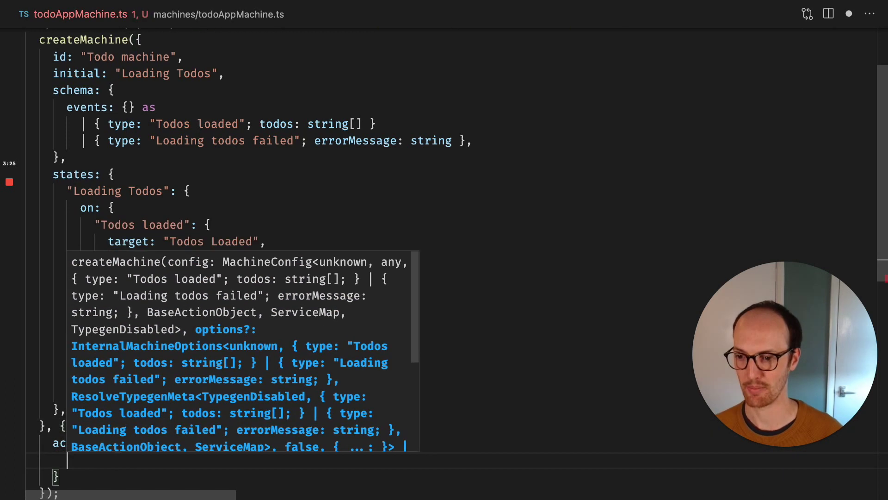
key("Escape")
key("ctrl+s")
left_click(97, 120)
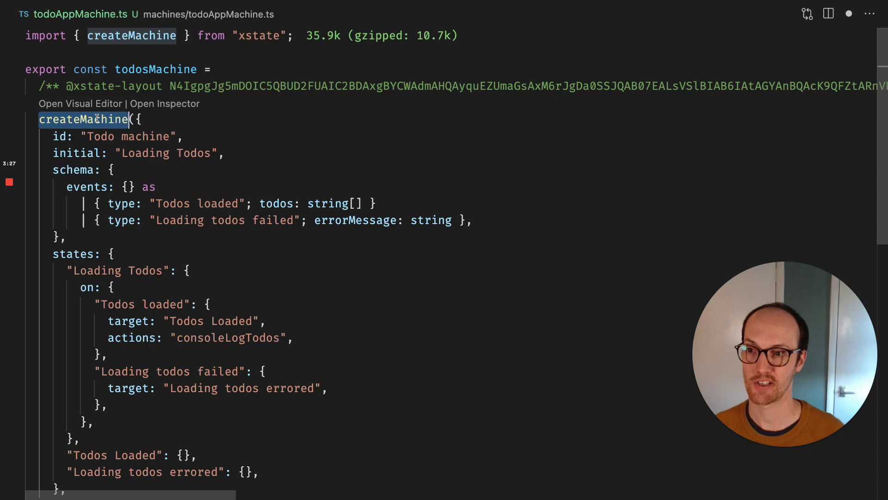
scroll(66, 306, "down", 4)
Implement consoleLogTodos as (context, event) => alert(JSON.stringify(event)) and save
left_click(86, 336)
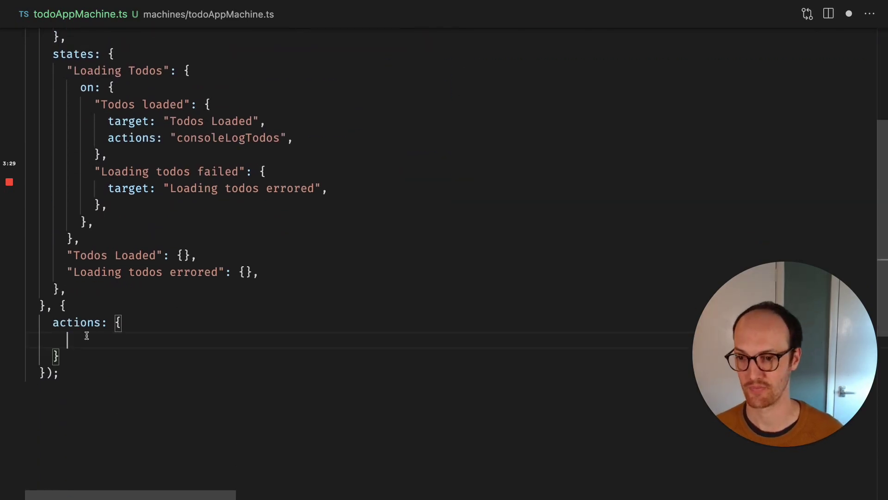
type("conso")
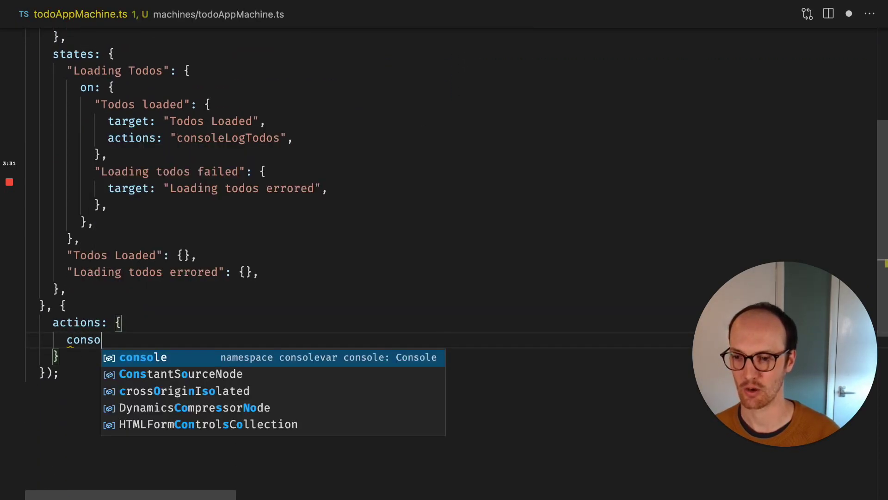
type("leLogTodos: () ")
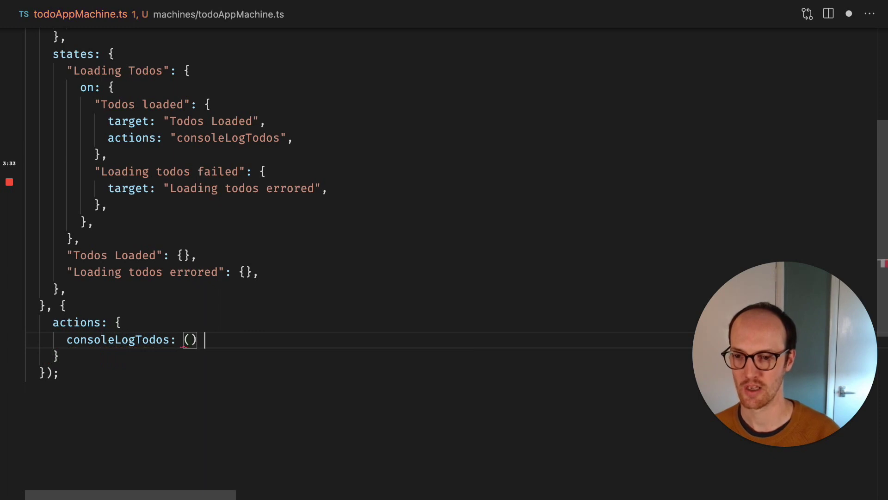
type("=> {")
key("Return")
key("Left")
type("c")
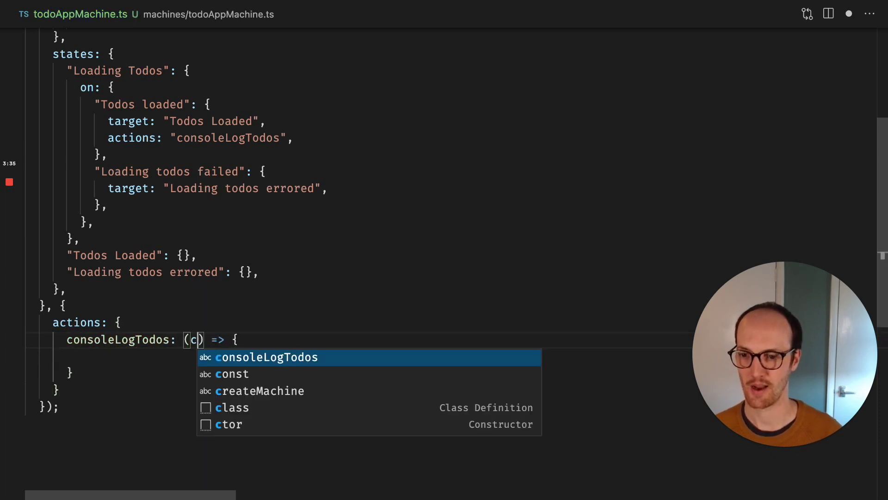
type("ontext, event")
key("Down")
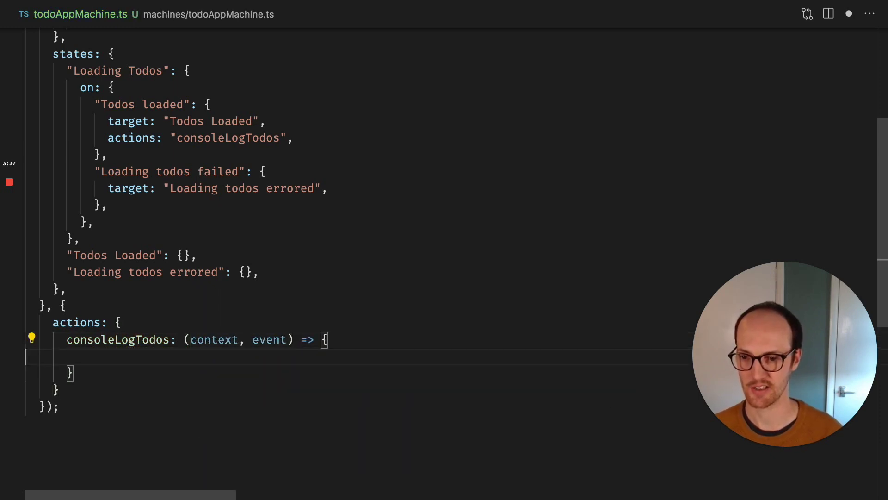
type("alert")
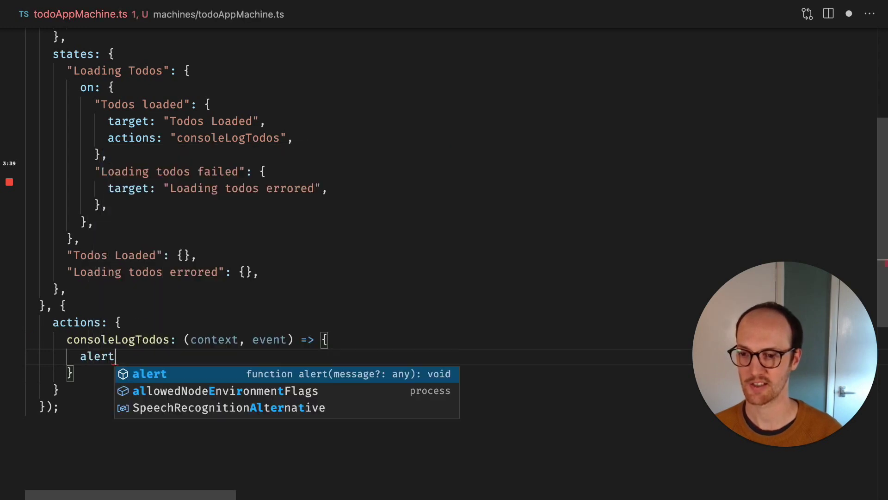
type("(")
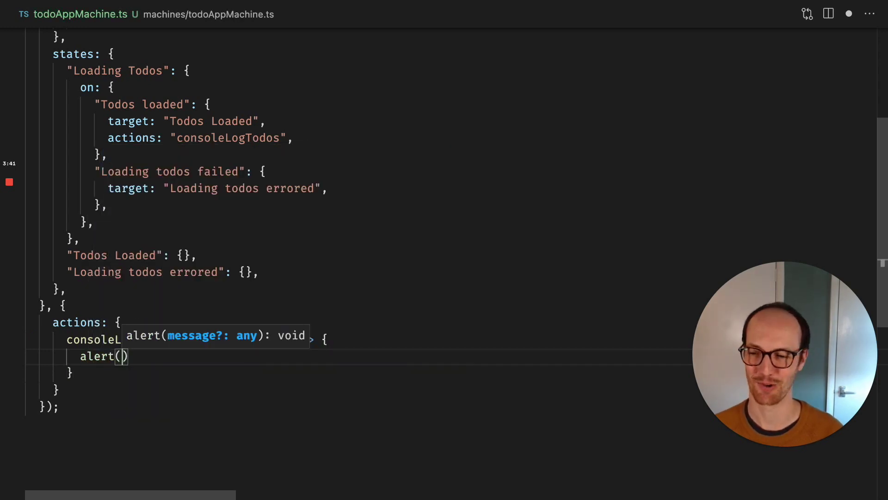
key("Escape")
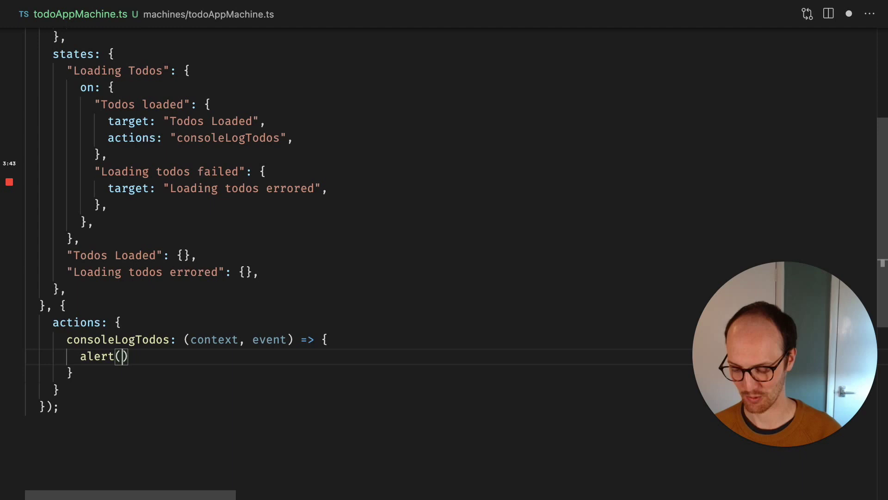
type("JSON.str")
key("Tab")
type("(")
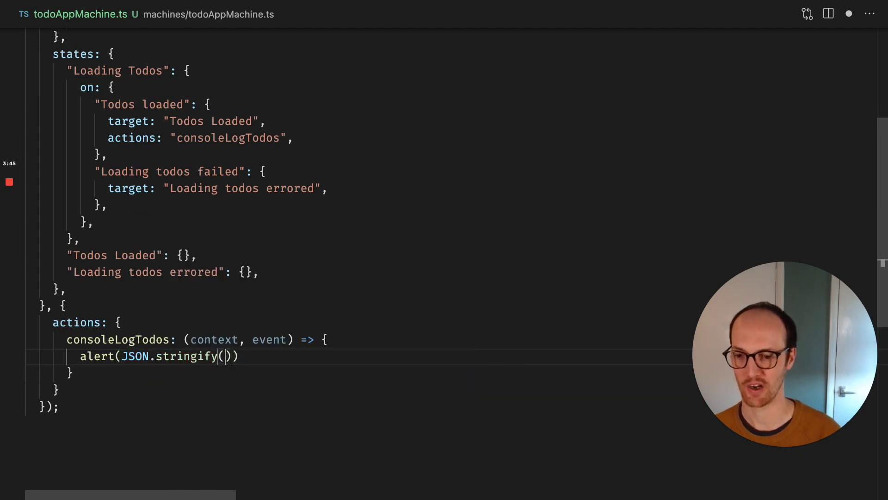
type("event")
key("ctrl+s")
Inspect the type of consoleLogTodos's event parameter
left_click(152, 271)
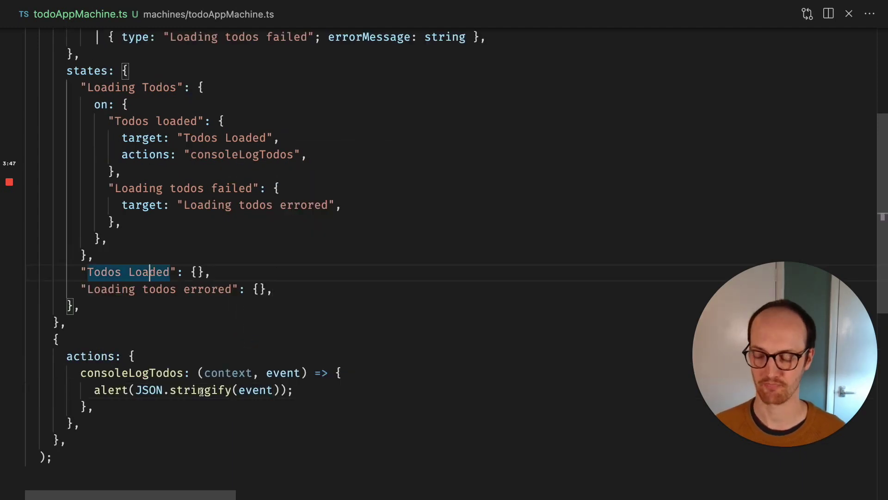
left_click(141, 373)
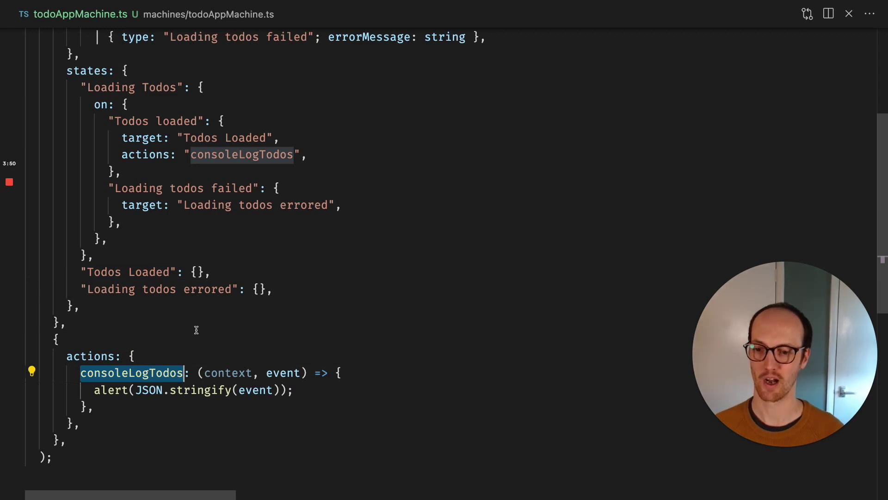
left_click(264, 389)
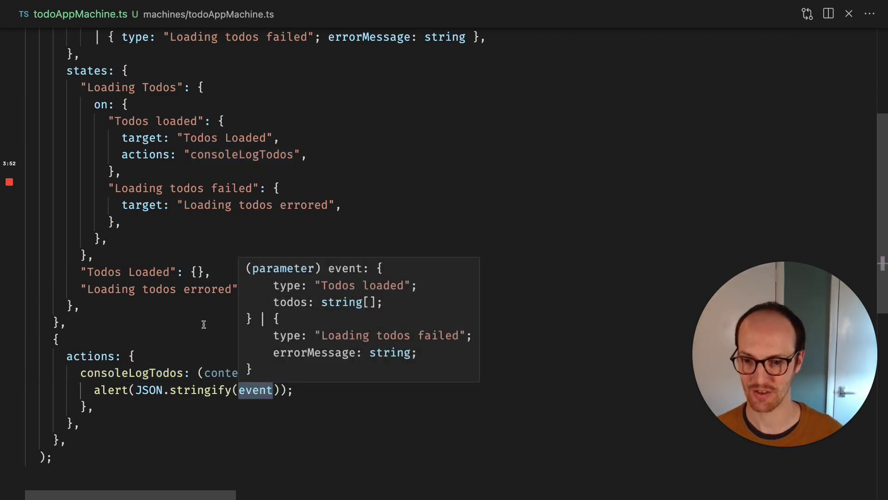
left_click(156, 239)
key("ctrl+Right")
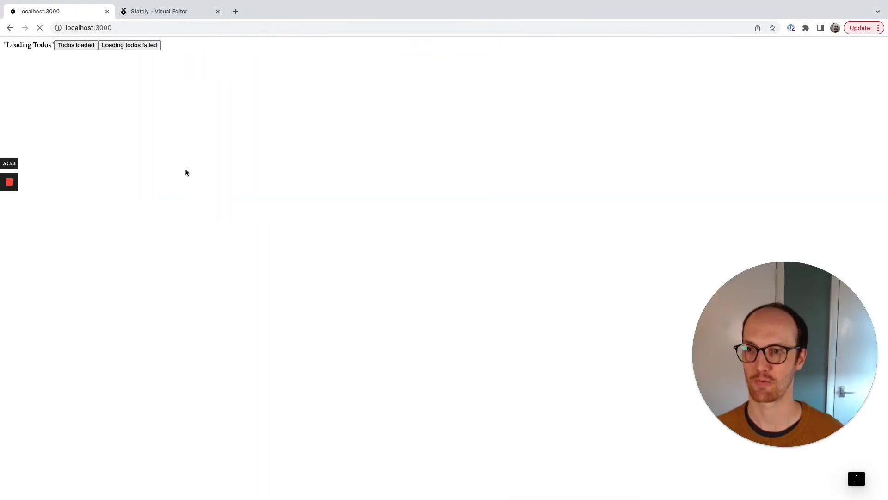
Click Todos loaded on localhost:3000 to see the event JSON alert
left_click(73, 47)
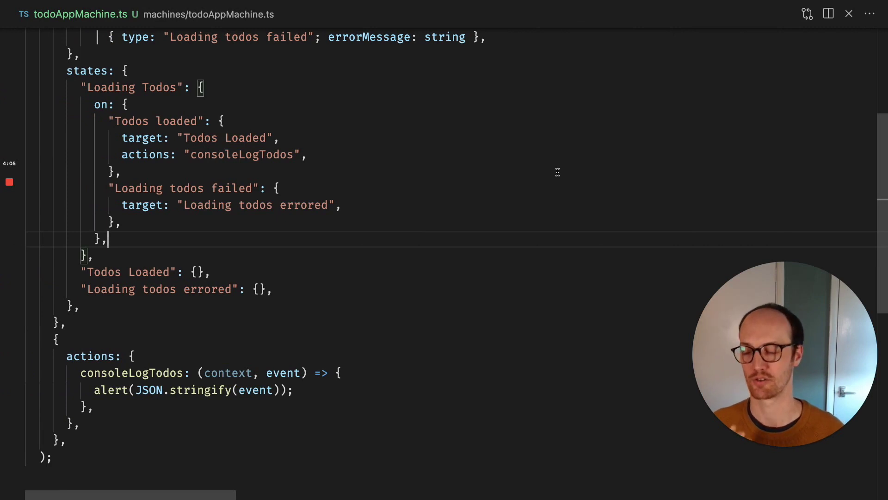
left_click(421, 321)
mouse_move(283, 373)
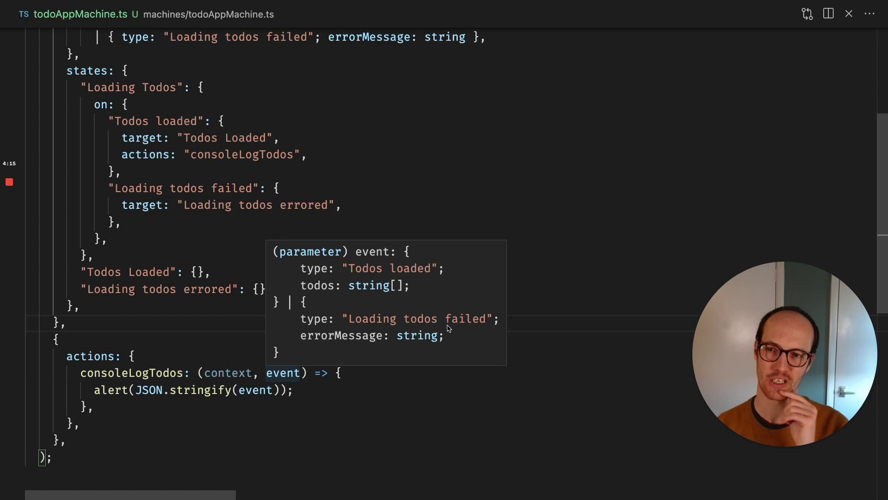
double_click(271, 158)
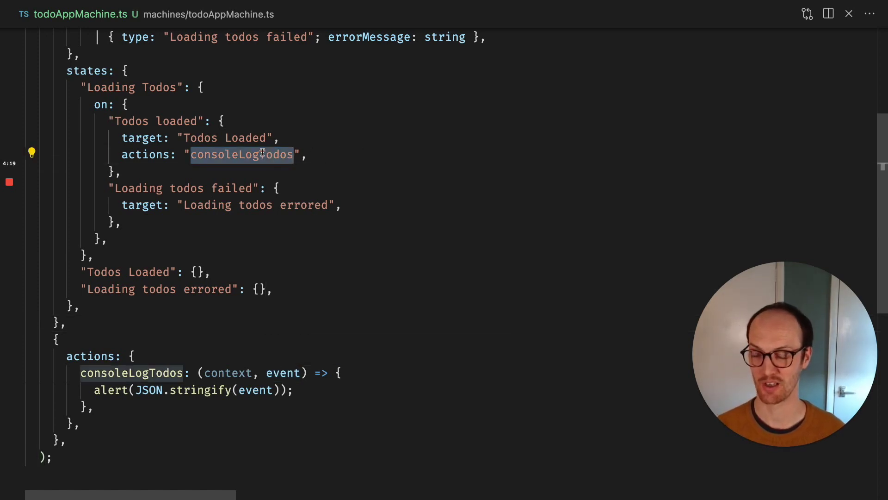
scroll(262, 151, "up", 3)
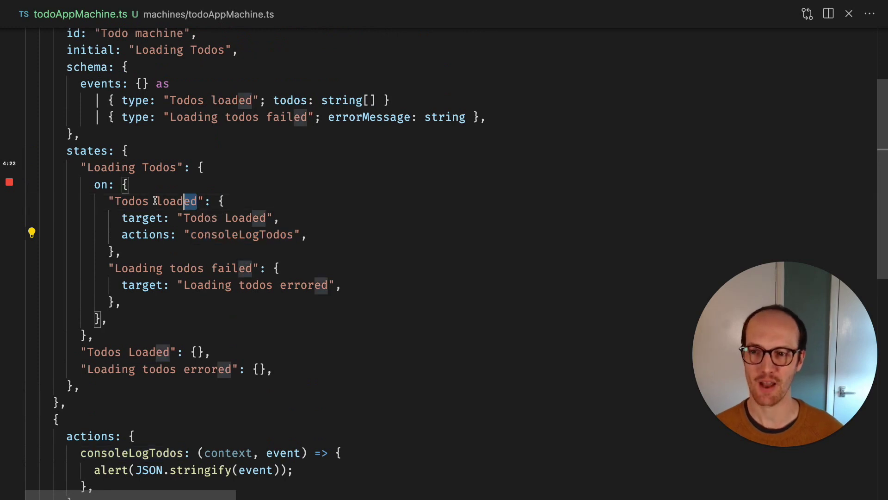
left_click_drag(199, 201, 115, 200)
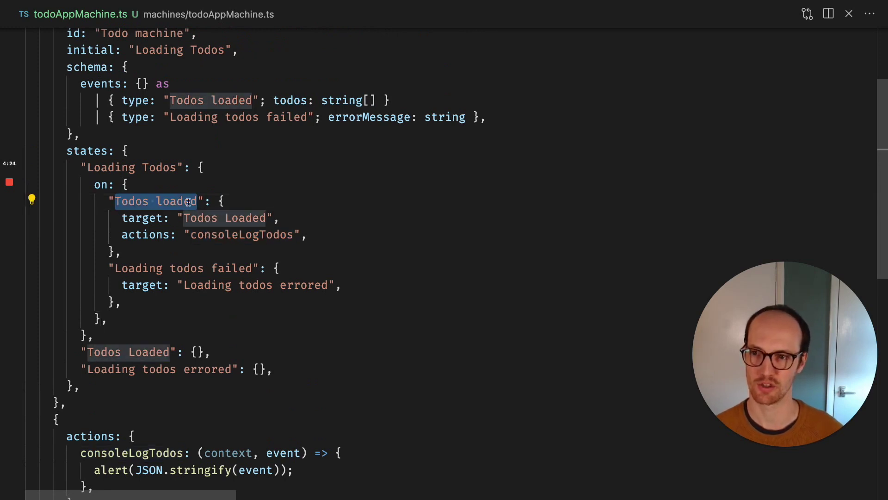
mouse_move(156, 201)
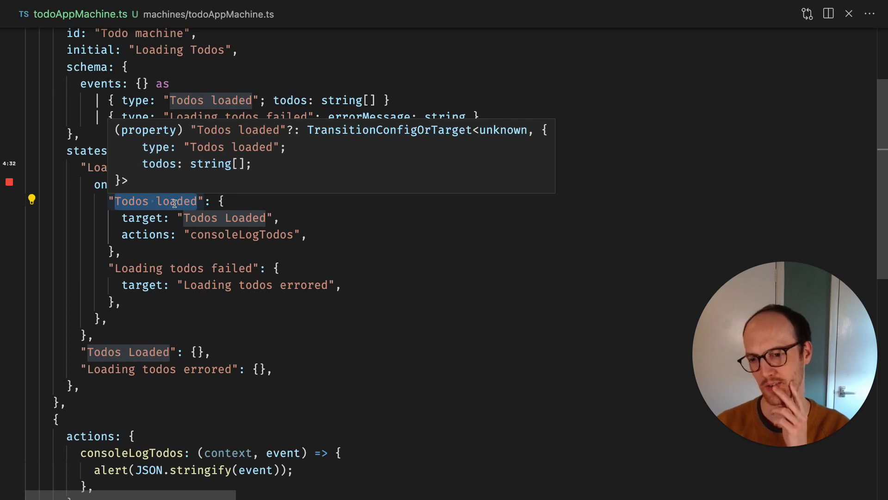
double_click(242, 235)
scroll(203, 235, "down", 2)
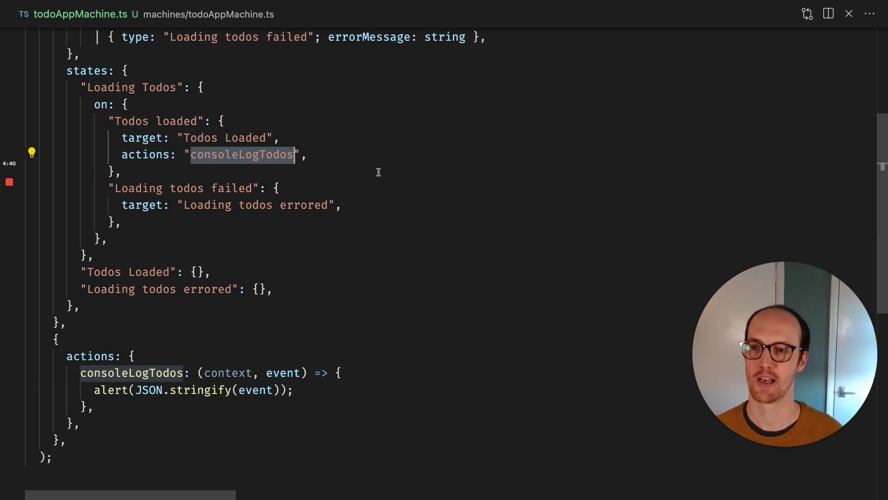
Add tsTypes: {} as import("./todoAppMachine.typegen").Typegen0 below the schema and save
left_click(357, 171)
scroll(357, 172, "up", 1)
scroll(359, 170, "up", 5)
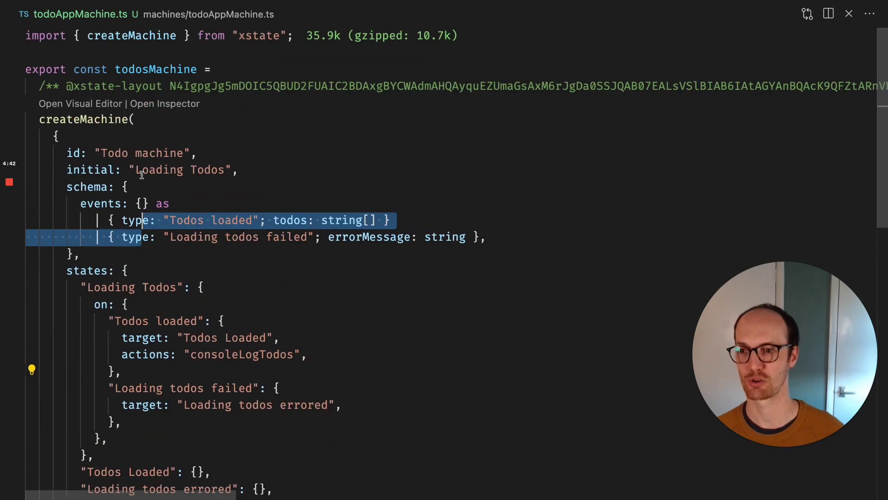
left_click(139, 254)
key("Return")
type("tsTypes: ")
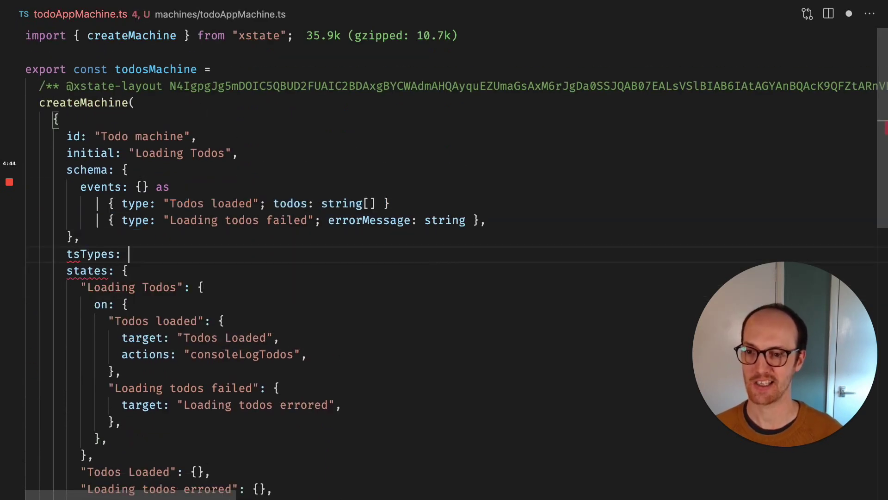
type("{},")
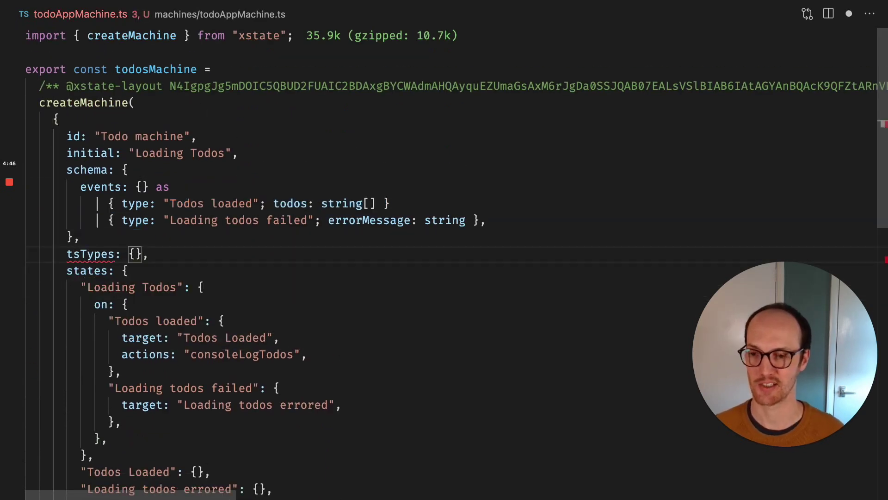
type(" as import(\"./todoAppMachine.typegen\").Typegen0")
key("ctrl+s")
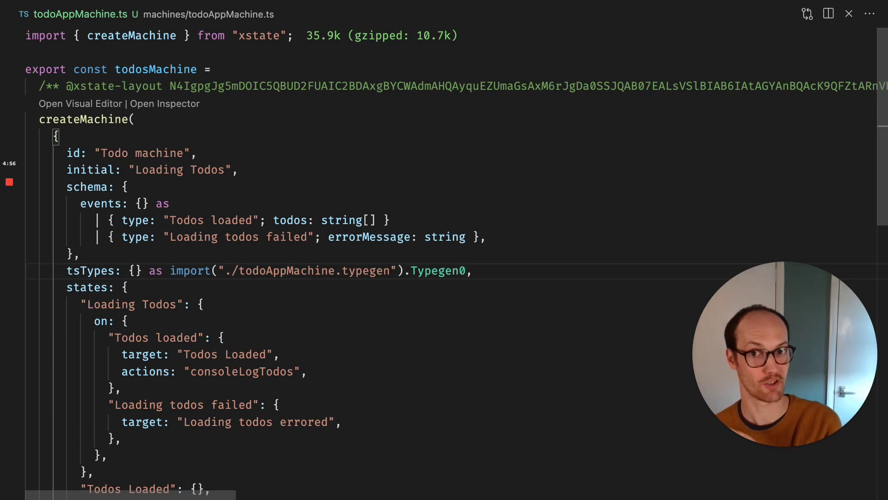
scroll(200, 192, "down", 2)
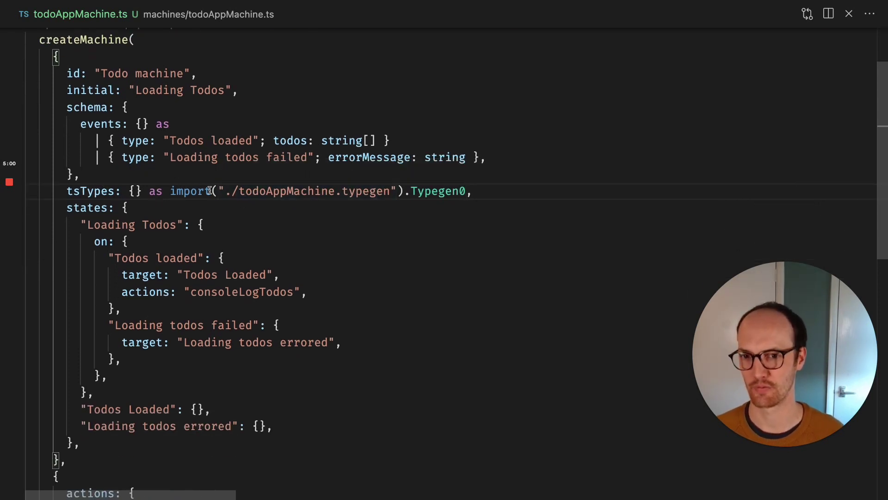
View the generated todoAppMachine.typegen.ts, then return to todoAppMachine.ts
key("ctrl+shift+e")
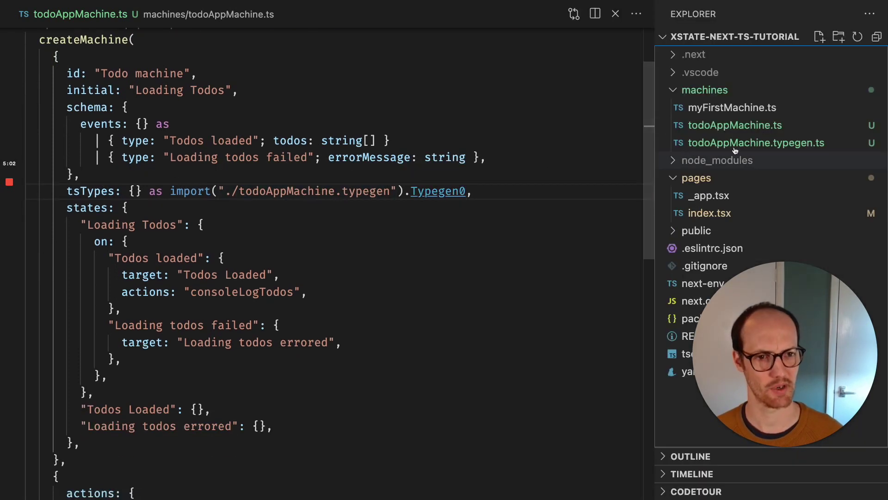
left_click(757, 142)
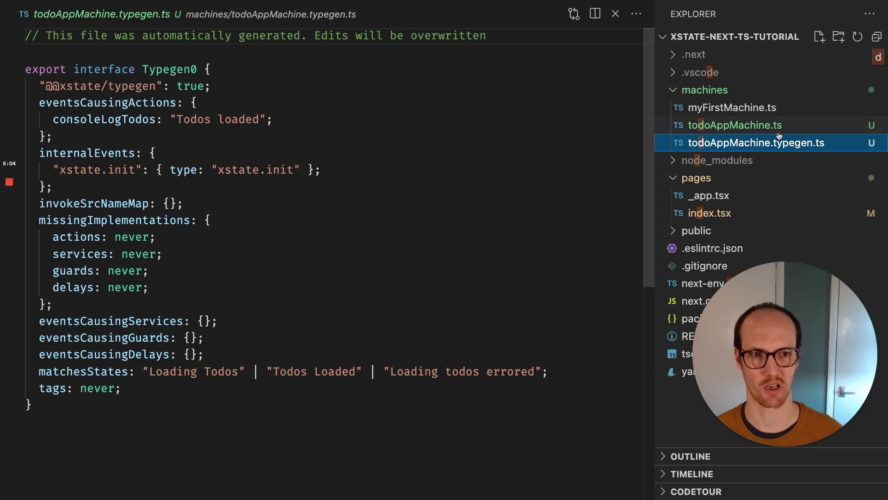
key("ctrl+Tab")
scroll(352, 167, "down", 10)
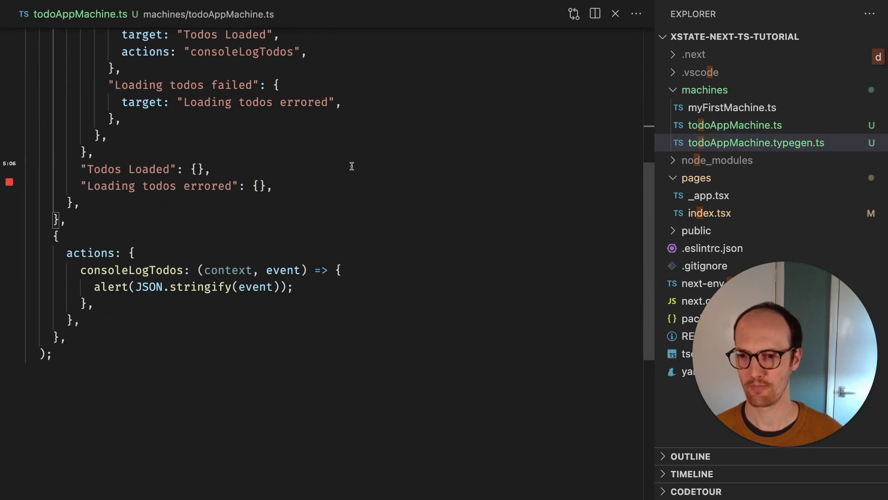
mouse_move(283, 270)
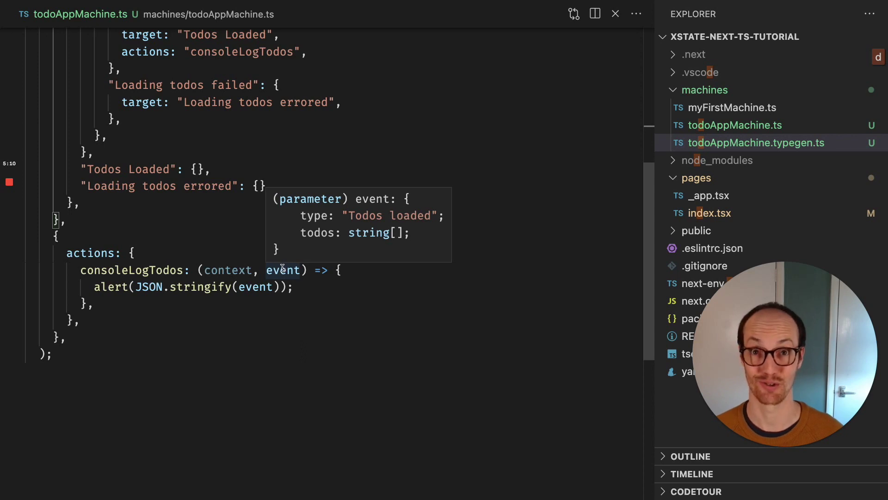
Change the alert to JSON.stringify(event.todos) and save
left_click(272, 287)
type(".")
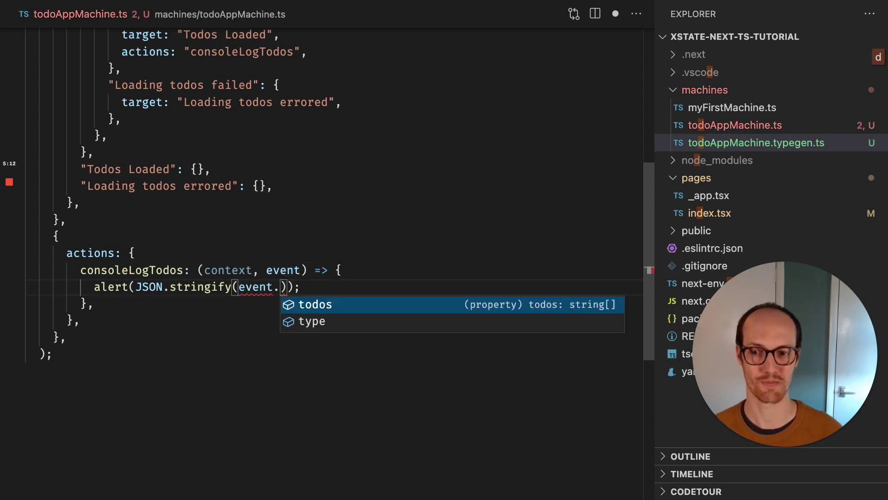
key("Tab")
key("ctrl+s")
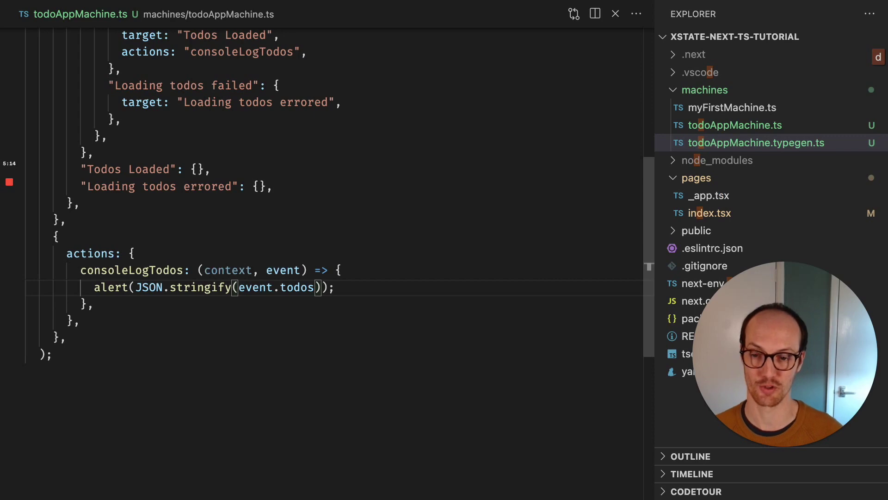
key("super+Tab")
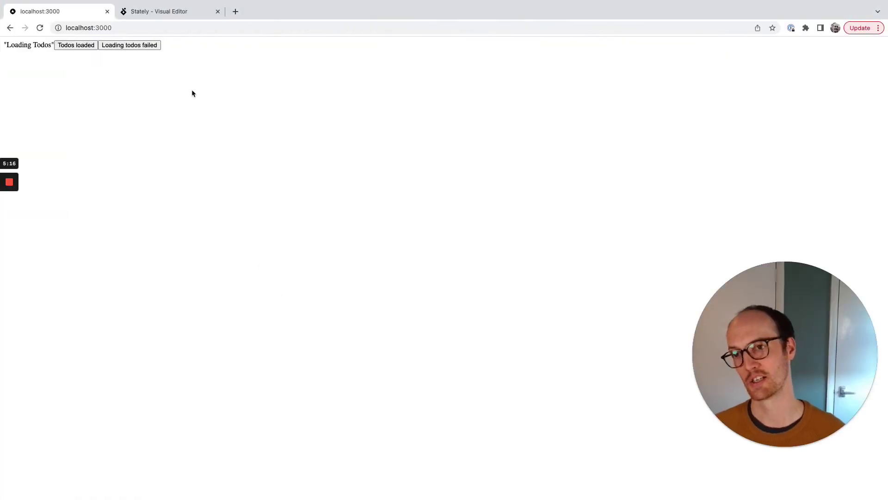
Click Todos loaded on localhost:3000, read the ["Take bins out"] alert, and return to the editor
left_click(76, 44)
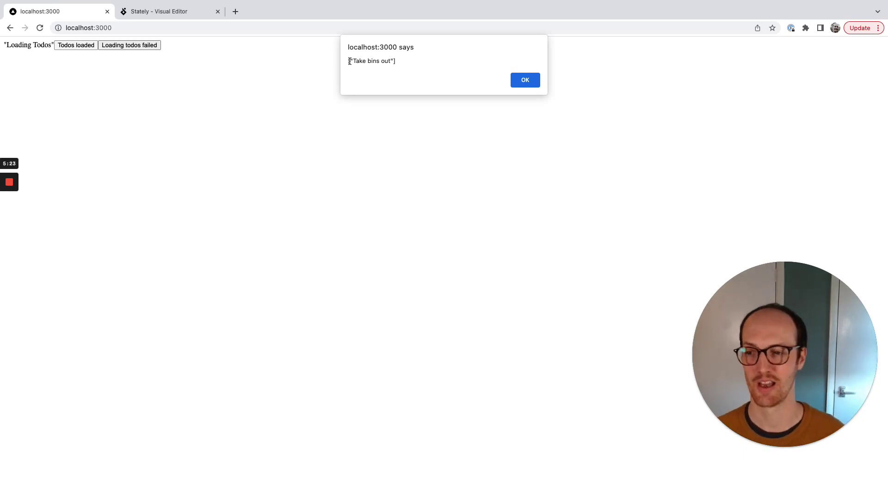
key("alt+Tab")
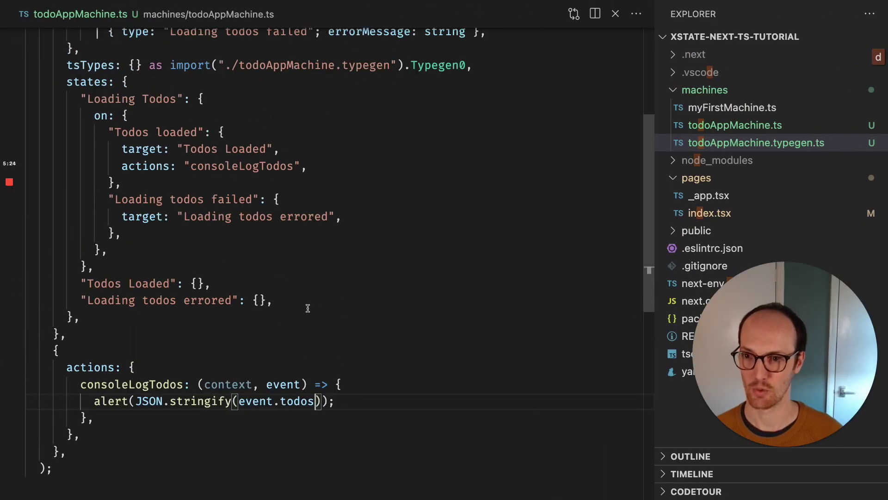
scroll(306, 312, "up", 5)
scroll(305, 313, "up", 5)
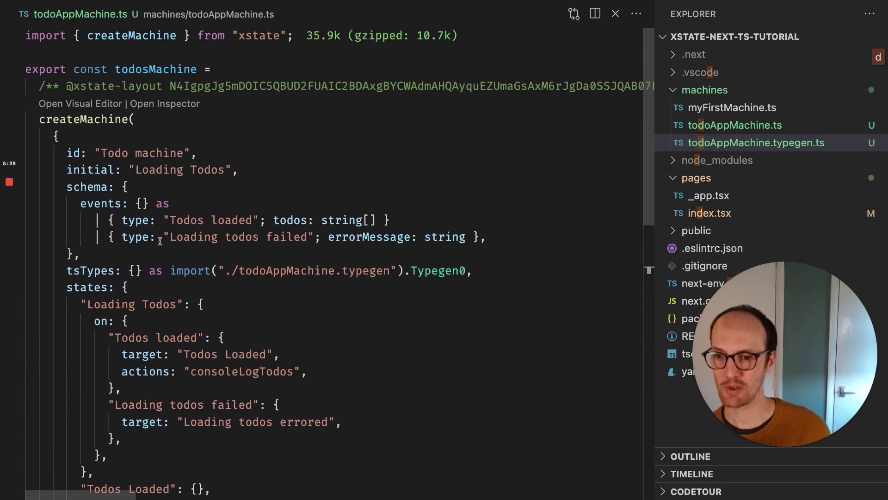
left_click(110, 221)
left_click_drag(110, 221, 393, 220)
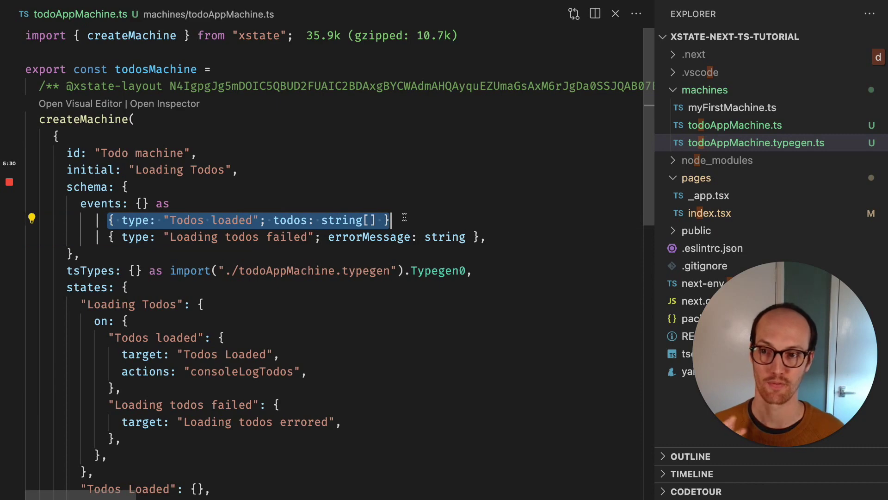
scroll(506, 247, "down", 5)
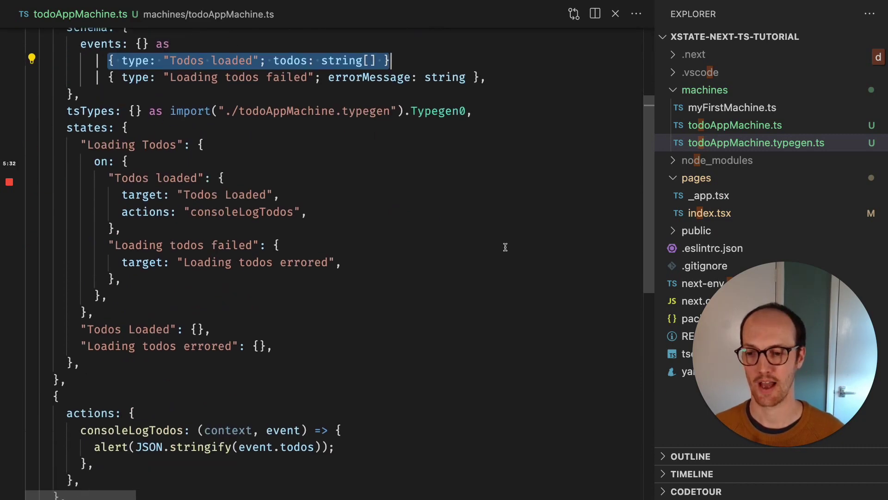
scroll(505, 247, "down", 3)
double_click(125, 351)
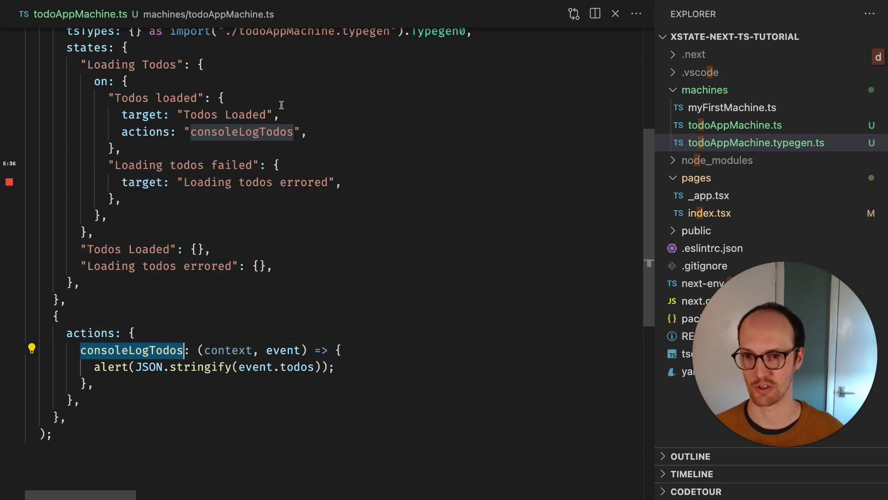
double_click(249, 132)
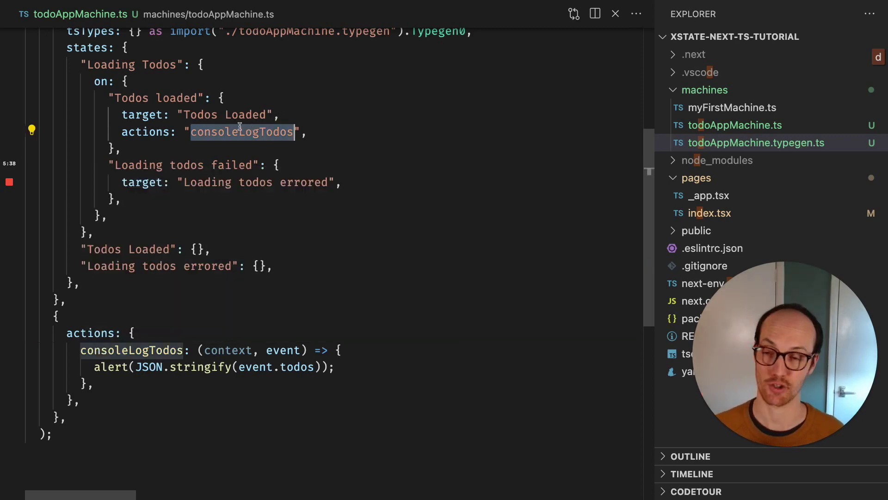
scroll(240, 127, "up", 2)
scroll(206, 428, "up", 3)
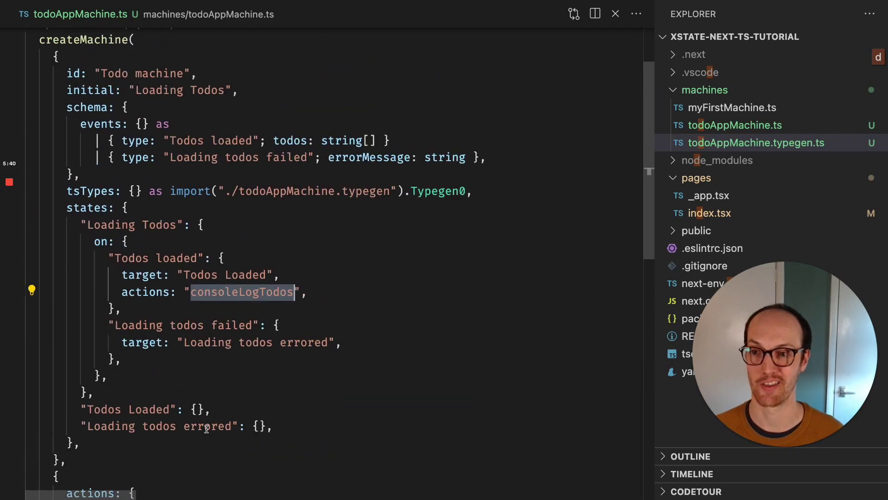
left_click(70, 191)
double_click(71, 191)
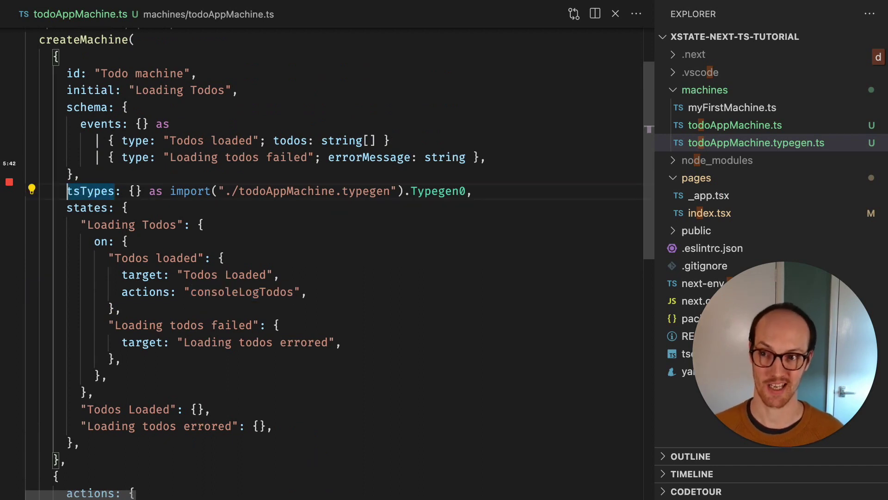
key("End")
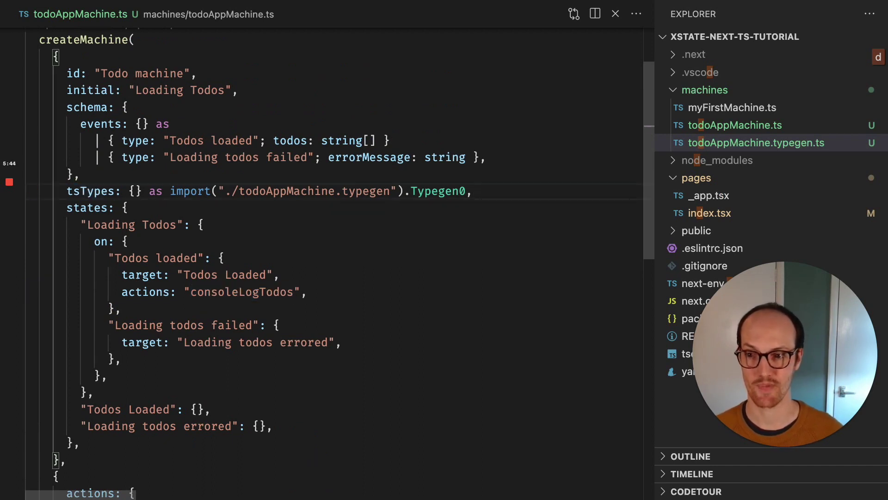